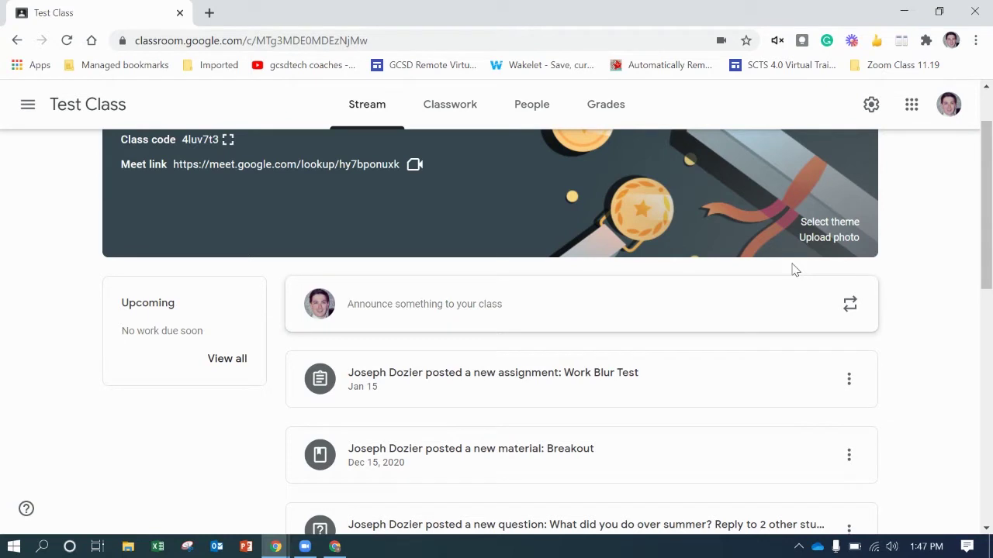
- Switch the Test Class to its Classwork list, then return to its Stream
scroll(605, 306, "up", 1)
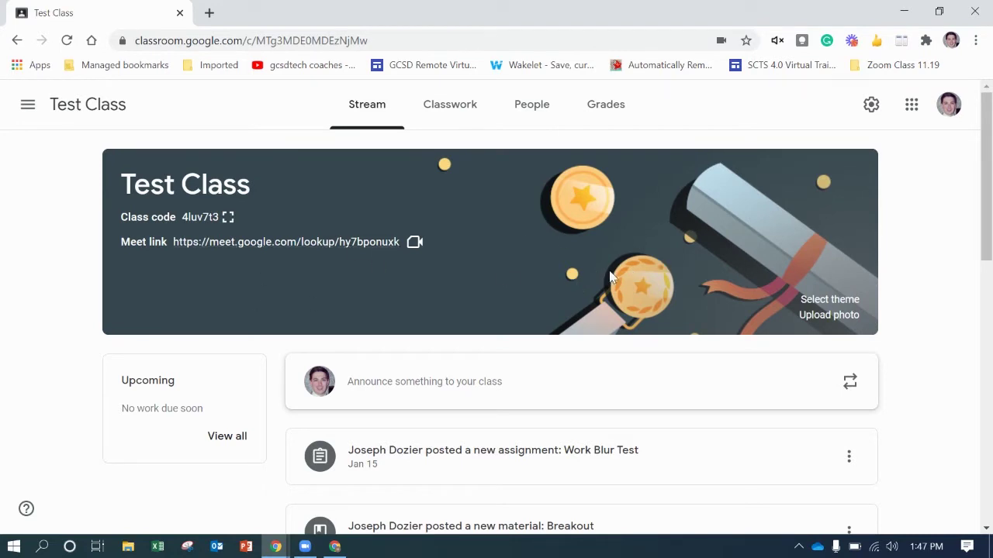
left_click(452, 117)
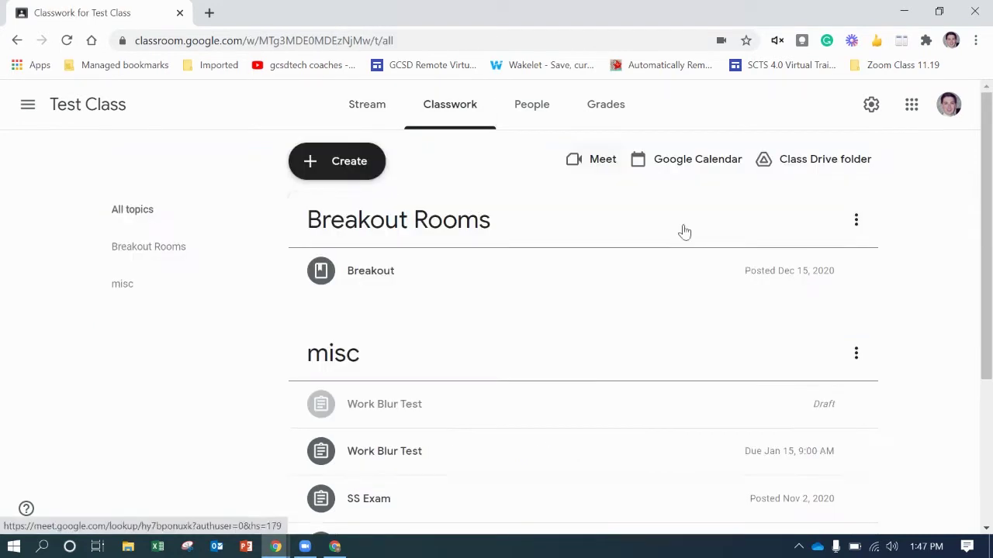
left_click(366, 105)
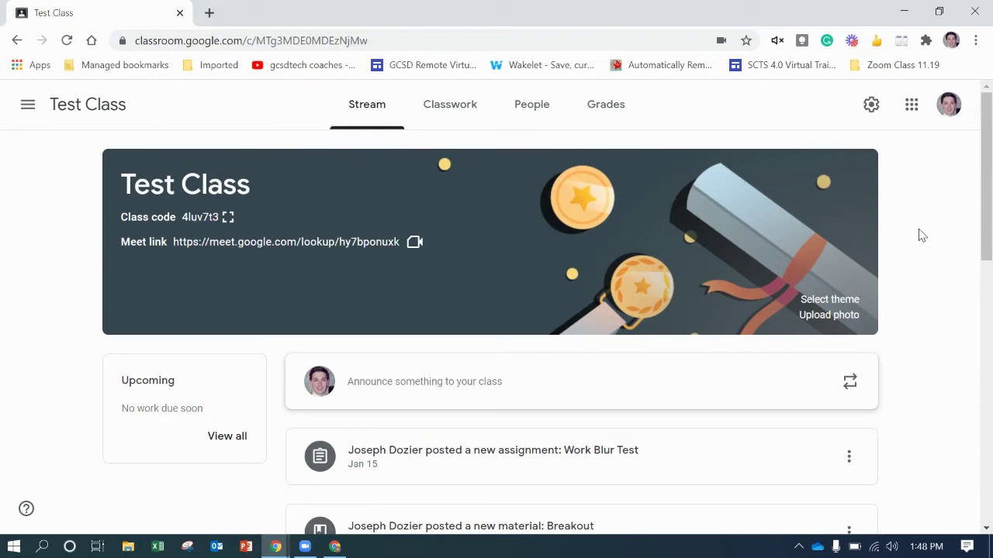
- Open Google Drive from the Google apps launcher in a new browser tab
left_click(915, 109)
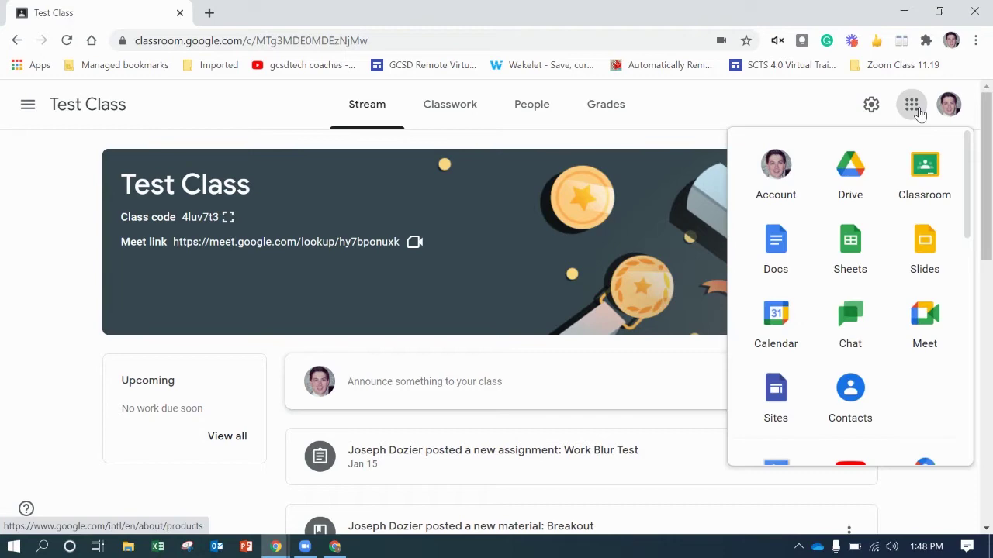
right_click(853, 180)
left_click(865, 193)
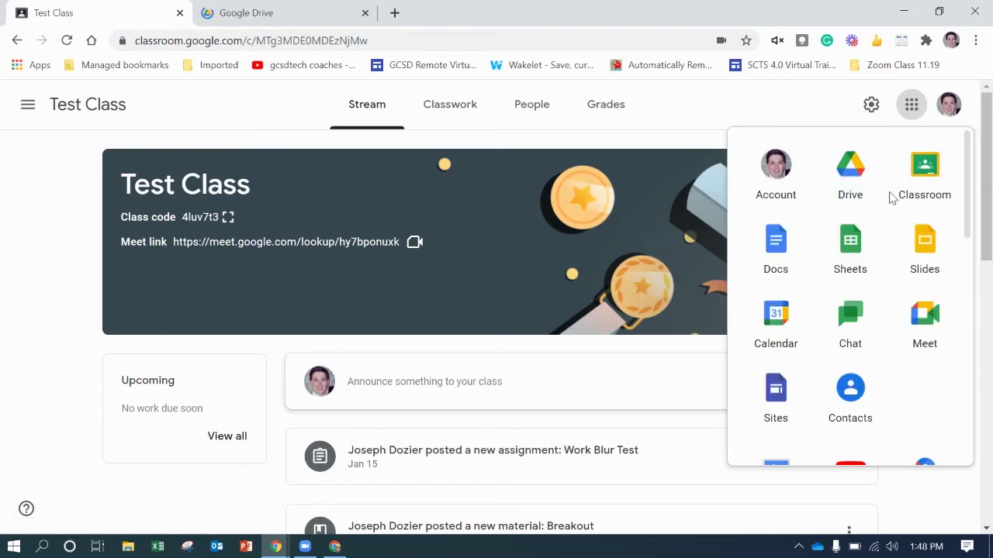
left_click(280, 11)
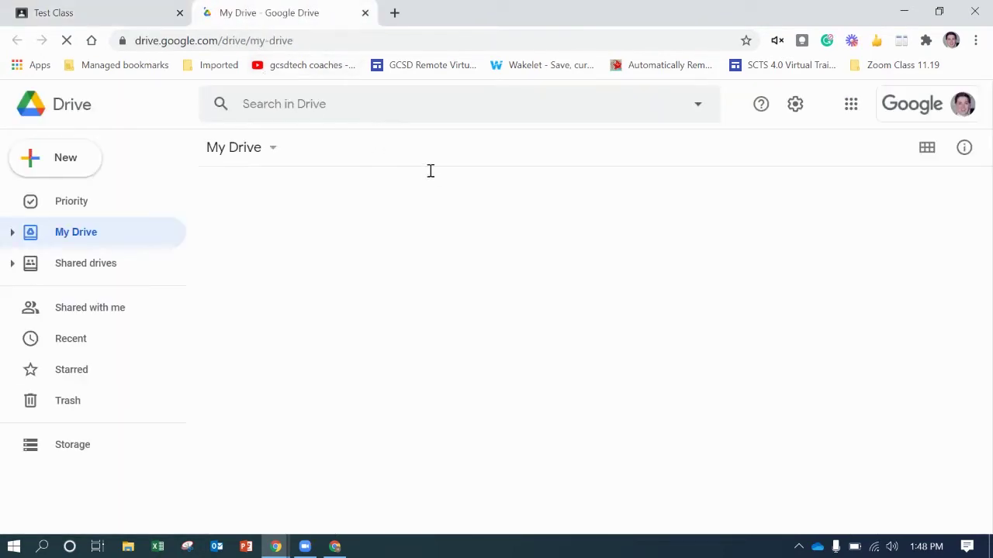
- Show the Drive settings options on the My Drive page
scroll(853, 217, "down", 5)
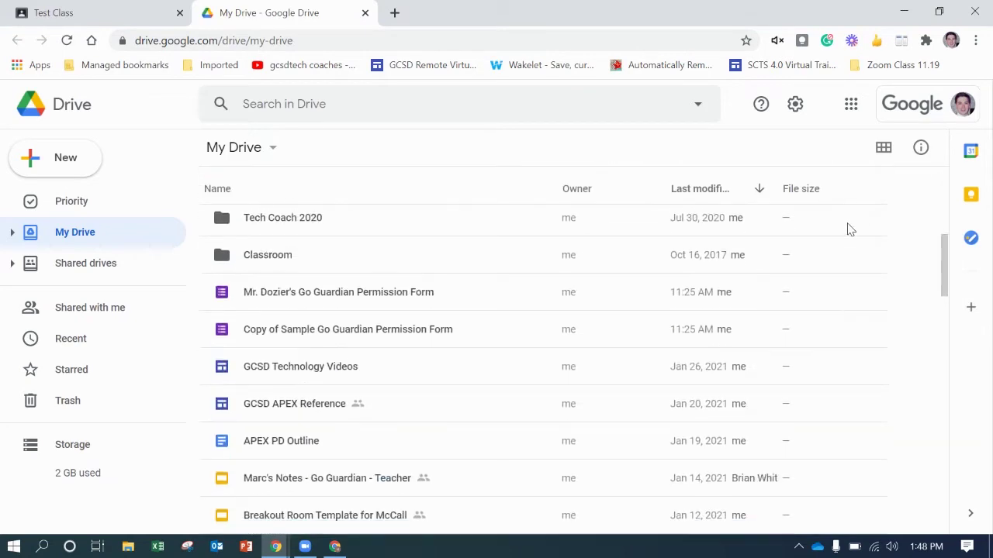
scroll(849, 229, "up", 5)
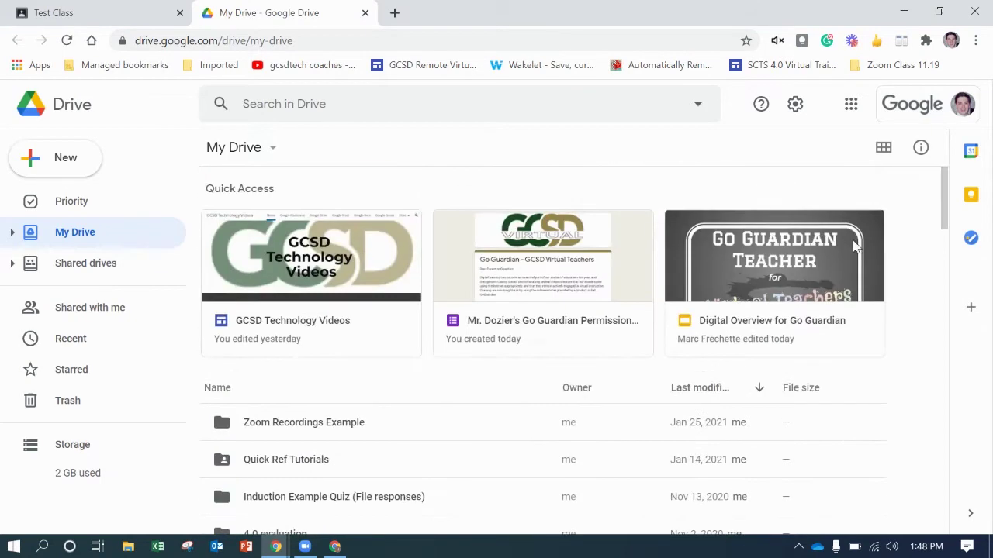
left_click(798, 108)
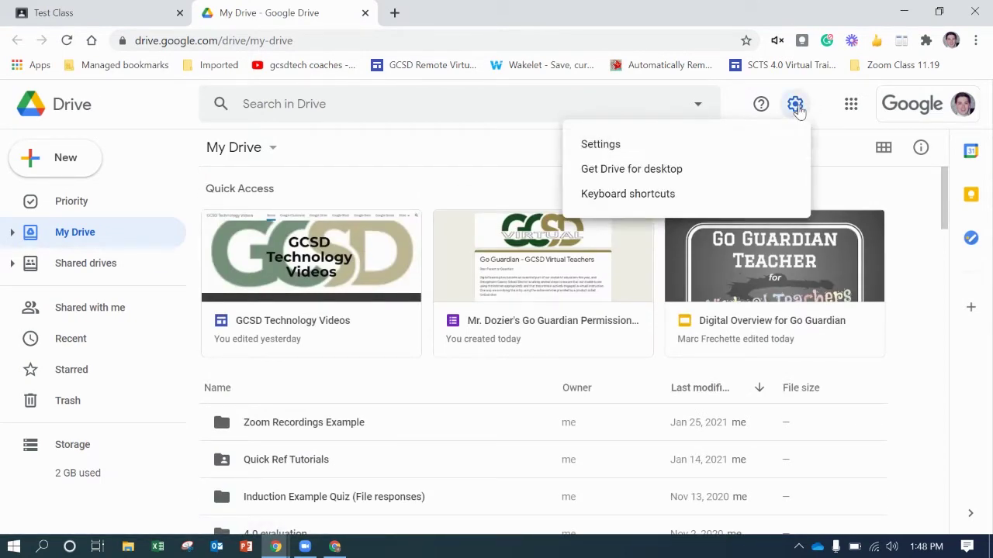
- Download googledrivefilestream.exe for Windows from the Drive File Stream help article and launch it
left_click(797, 175)
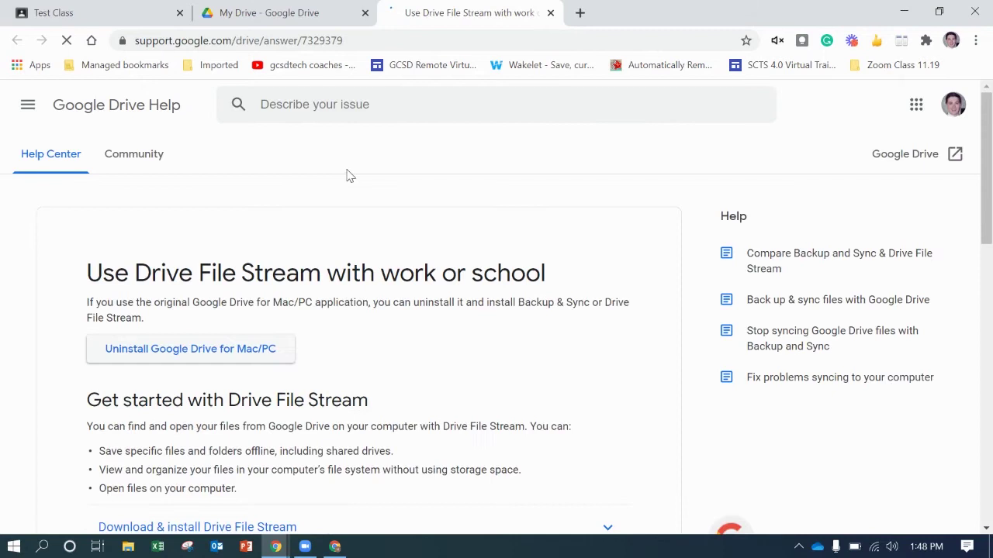
scroll(603, 216, "down", 3)
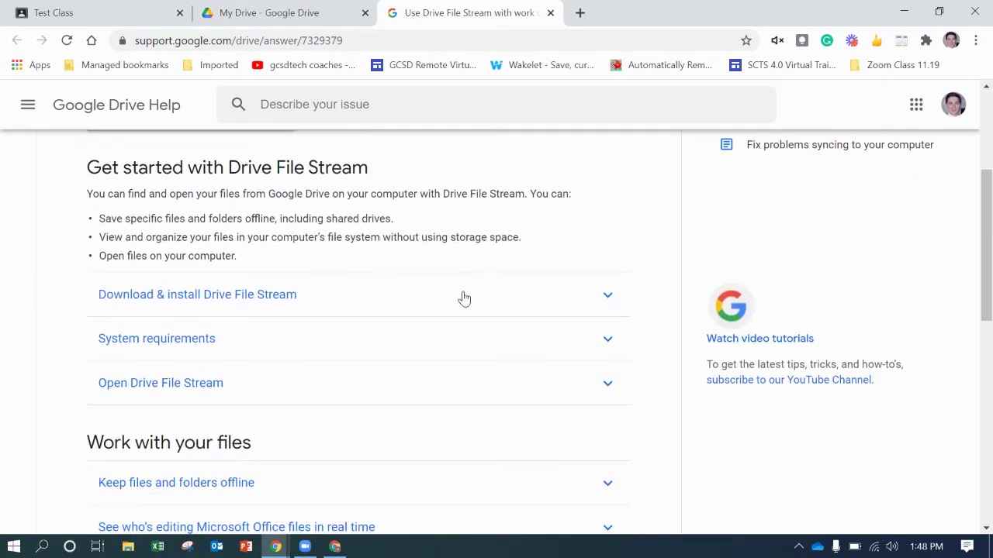
left_click(464, 299)
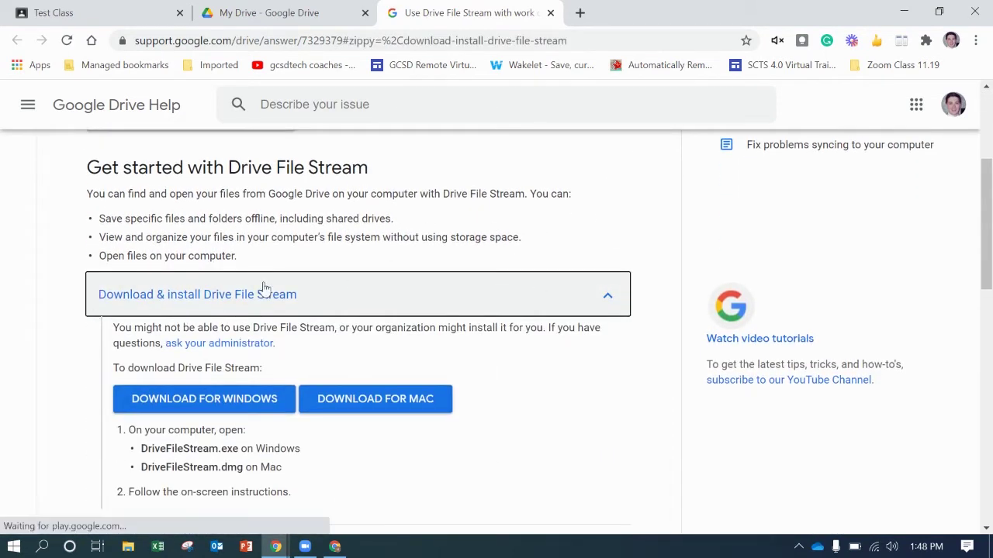
scroll(641, 277, "down", 1)
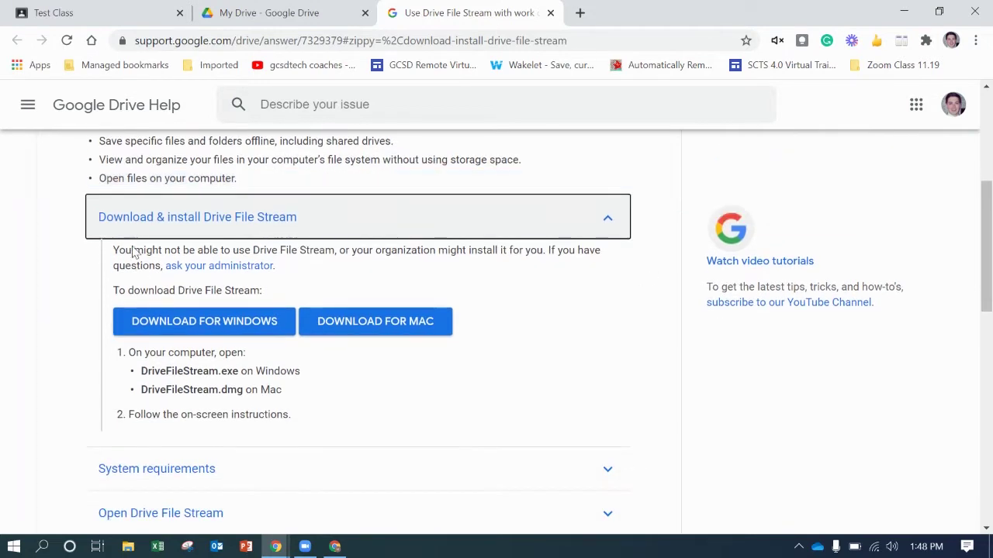
left_click(201, 325)
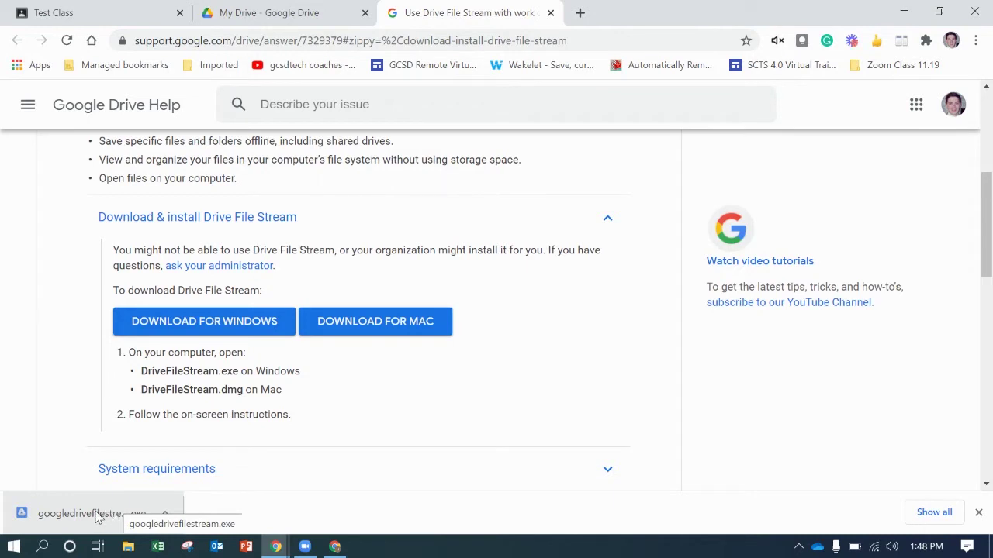
left_click(97, 513)
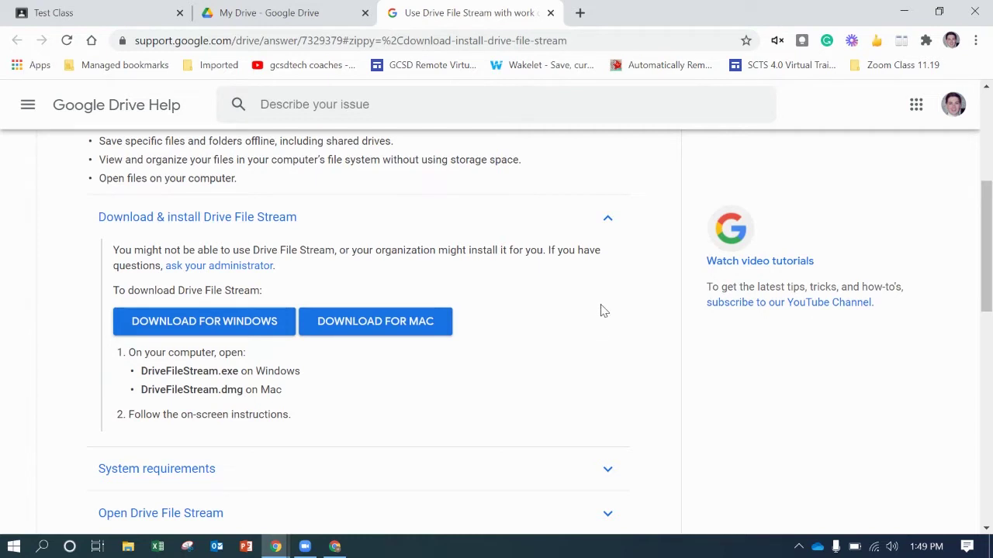
- Install Drive File Stream with the desktop application shortcut option checked
left_click(904, 11)
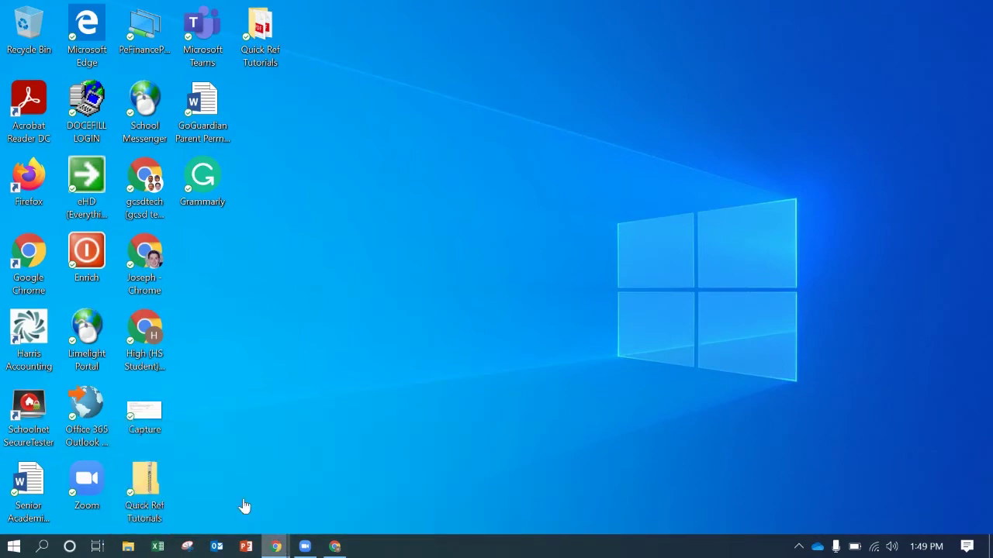
key("alt+Tab")
scroll(577, 292, "down", 2)
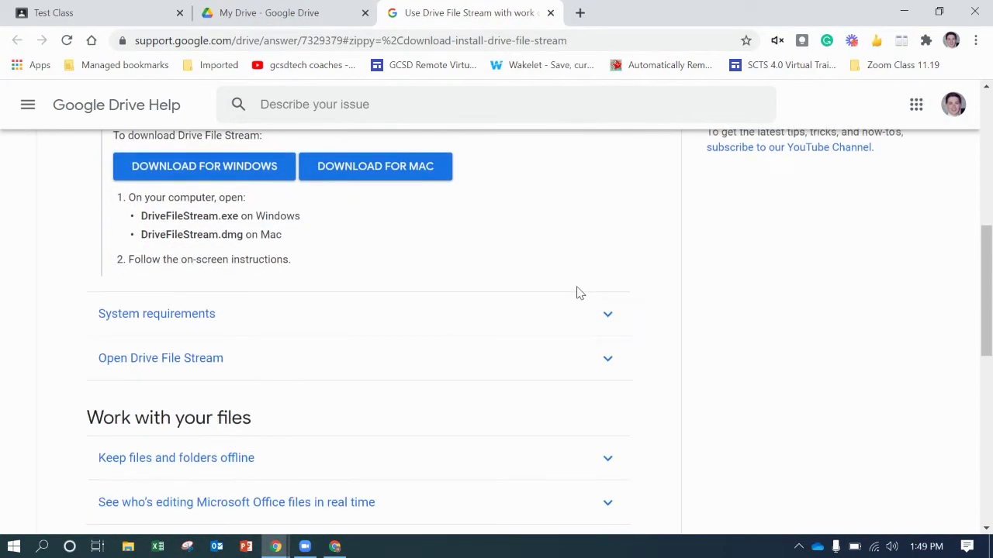
scroll(688, 147, "up", 2)
left_click(907, 11)
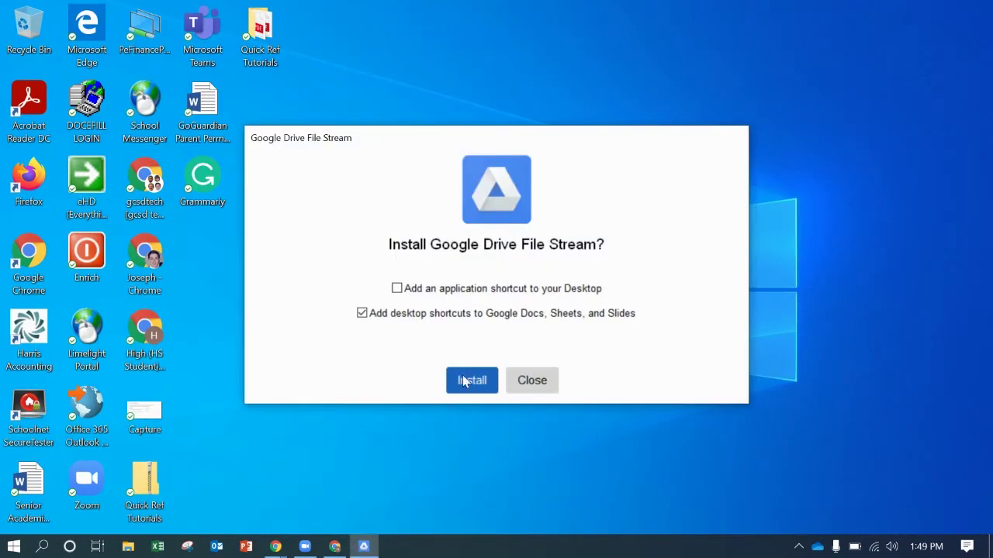
left_click(397, 289)
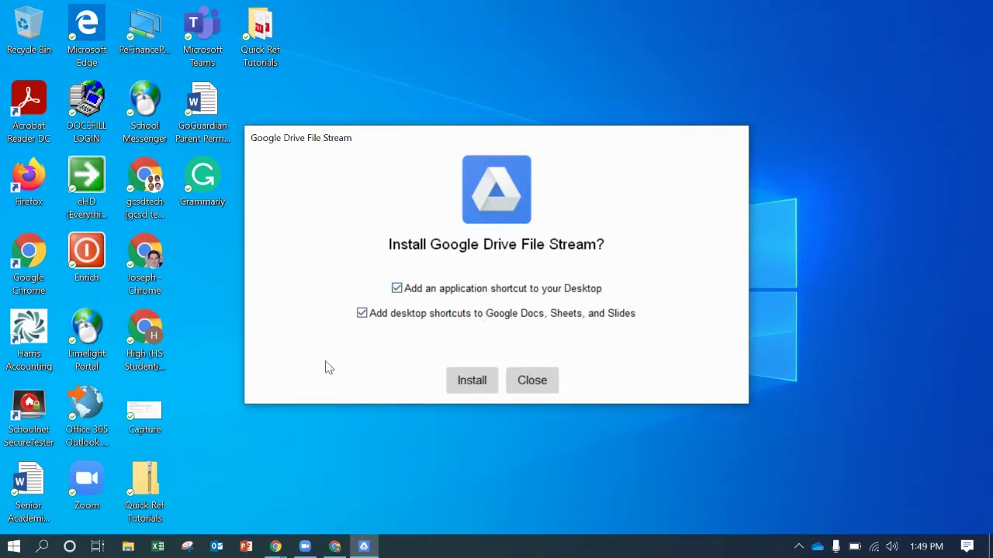
left_click(464, 383)
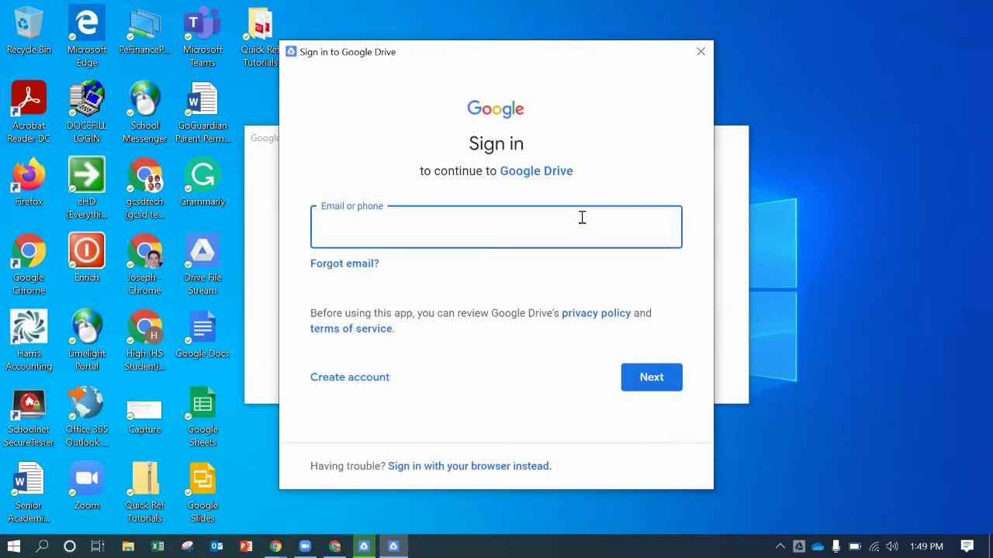
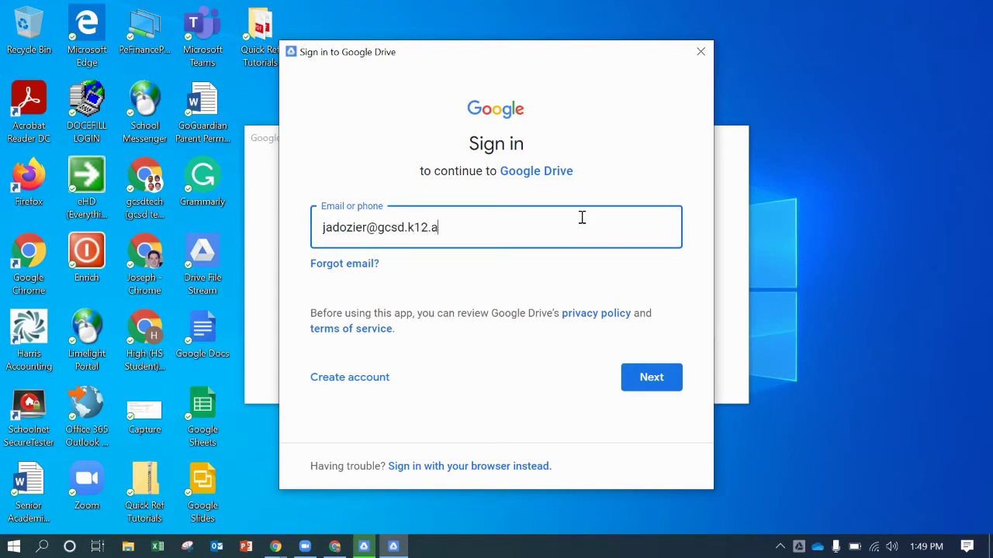
- Sign in to Drive File Stream with the school Google account's e-mail and password
left_click(656, 383)
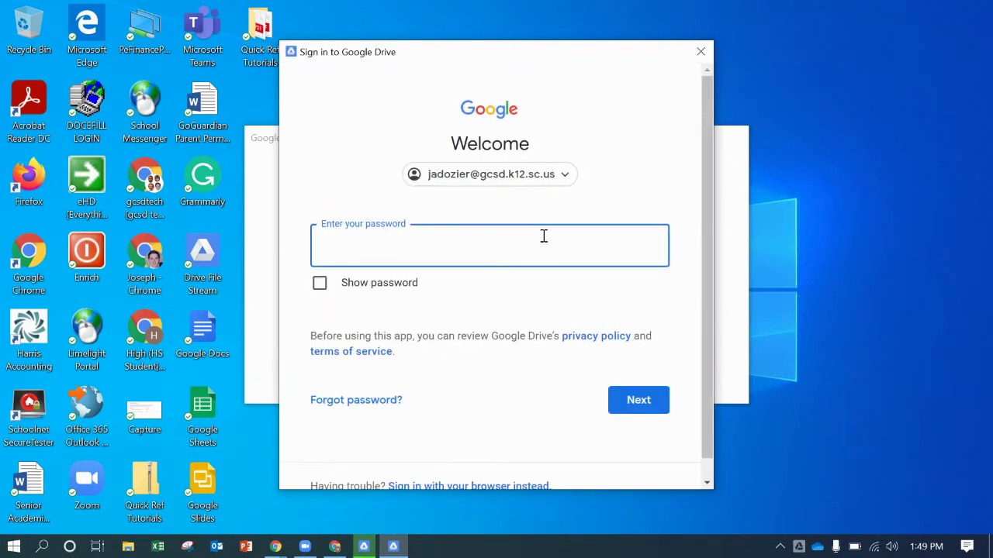
type("••••••••••")
key("Return")
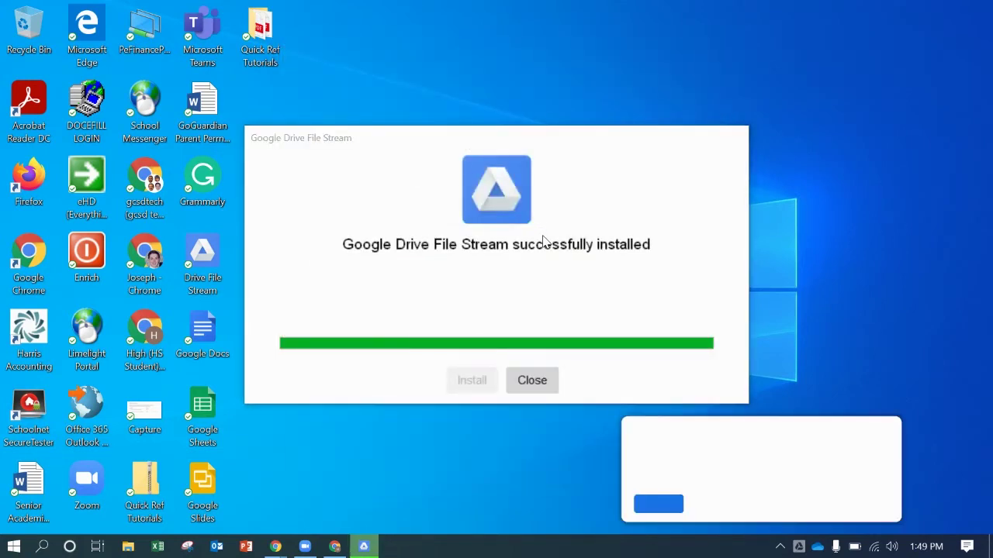
left_click(671, 505)
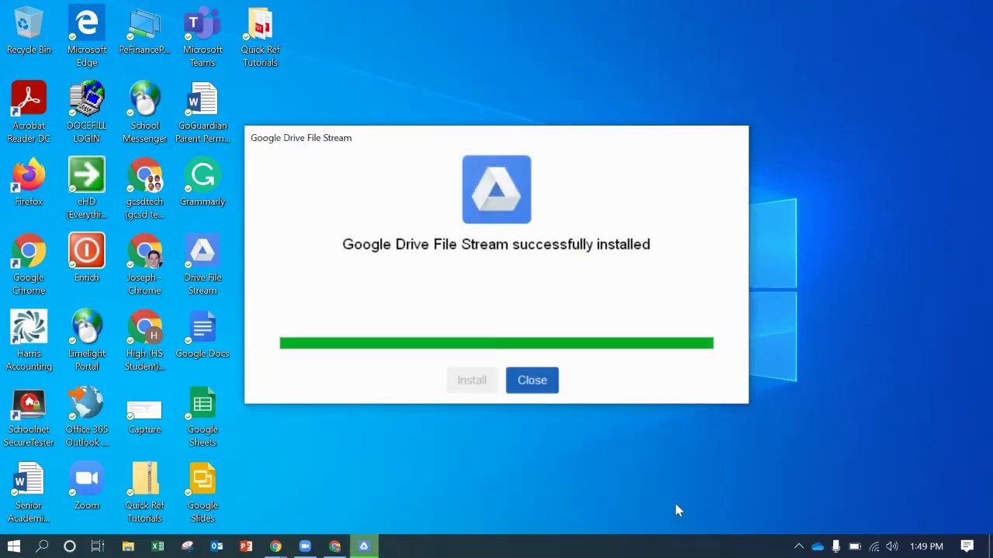
- Close the finished installer, page through the four welcome slides, and close the tour
left_click(534, 382)
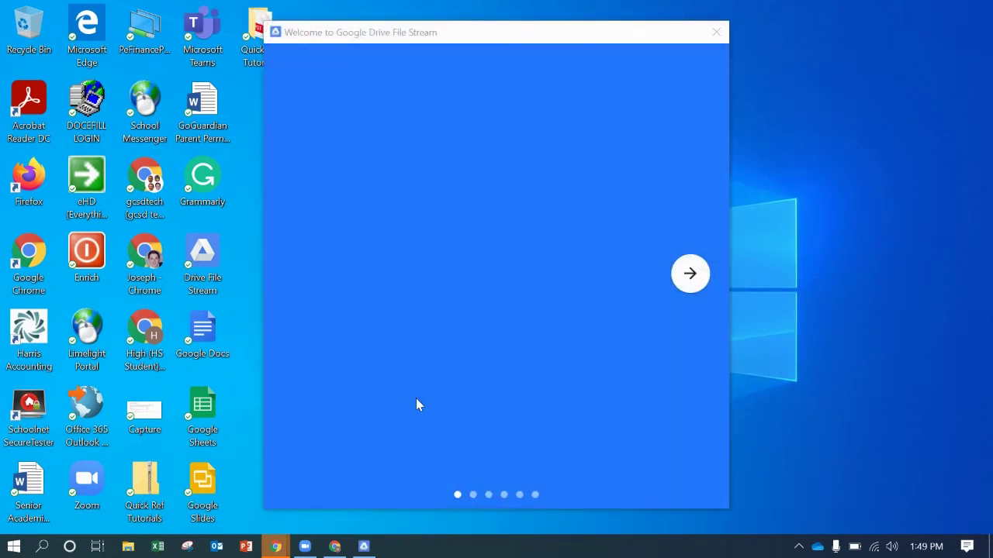
left_click(690, 273)
left_click(690, 273)
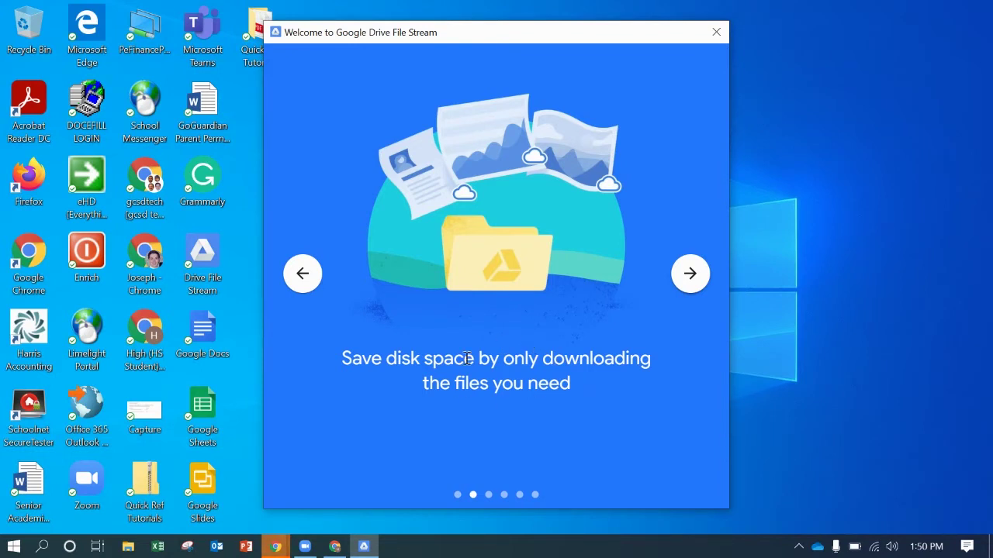
left_click(689, 276)
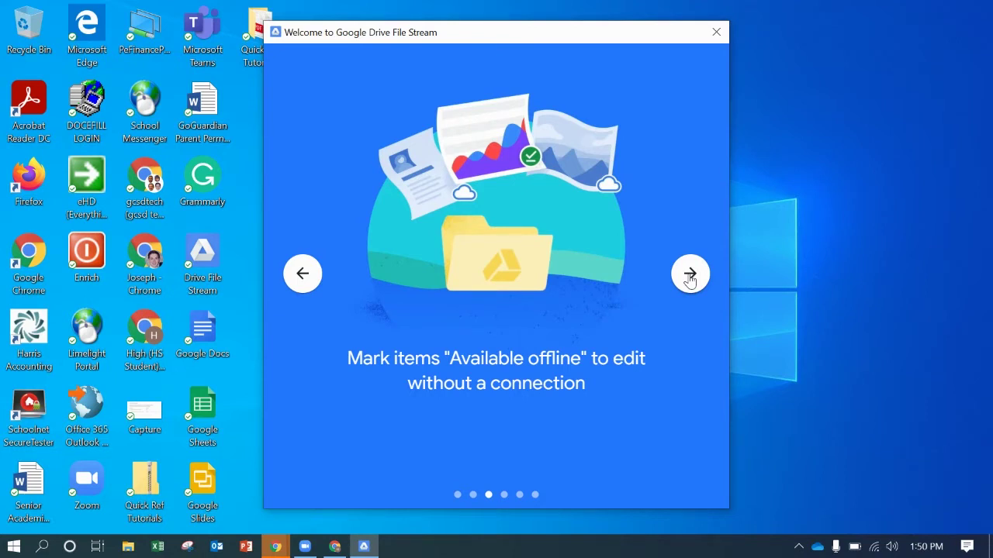
left_click(690, 279)
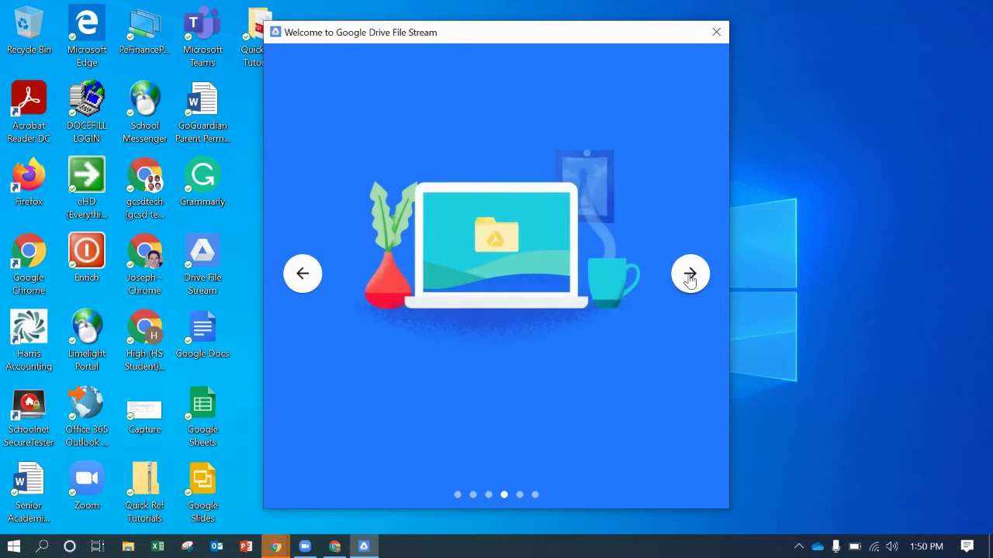
left_click(716, 33)
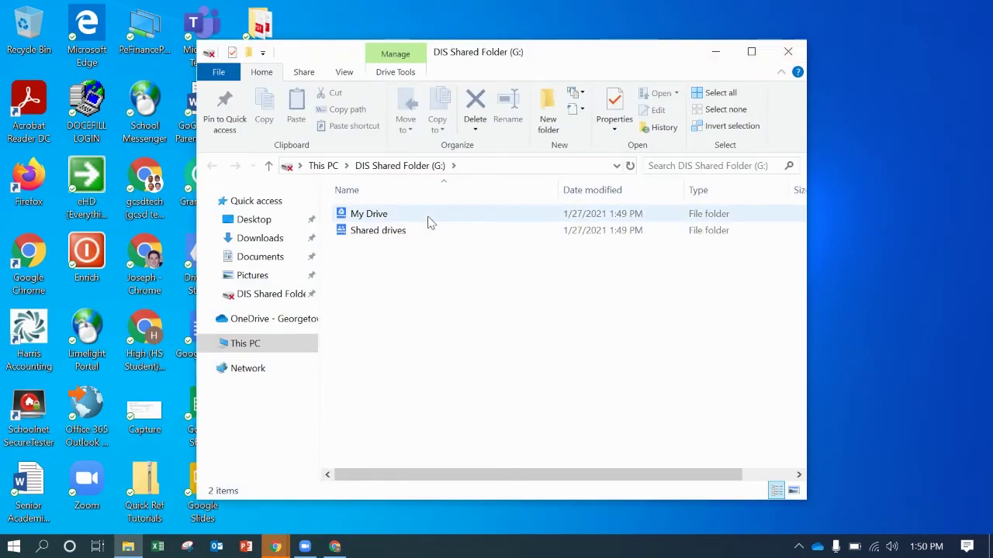
- Close the DIS Shared Folder (G:) window and minimize the Classroom browser window
left_click(788, 52)
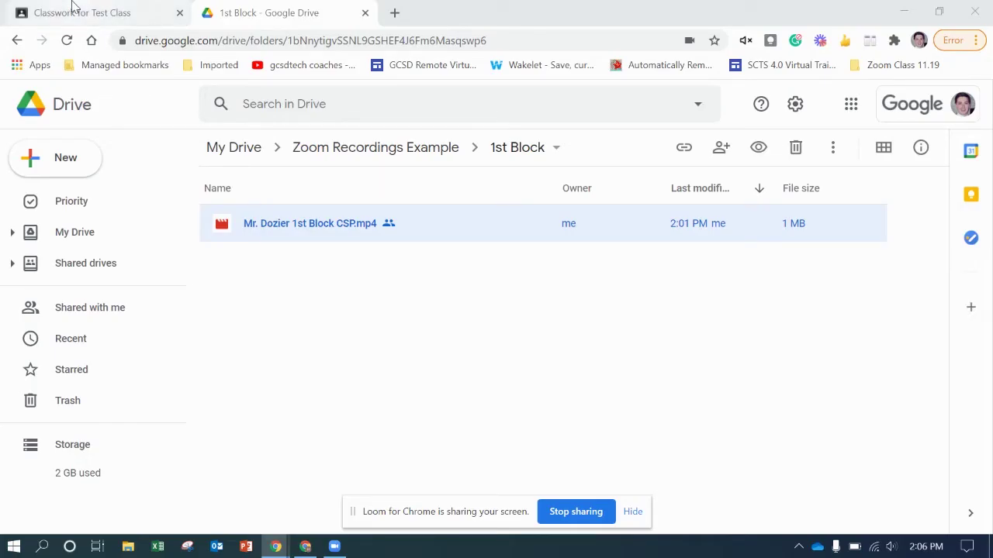
left_click(78, 9)
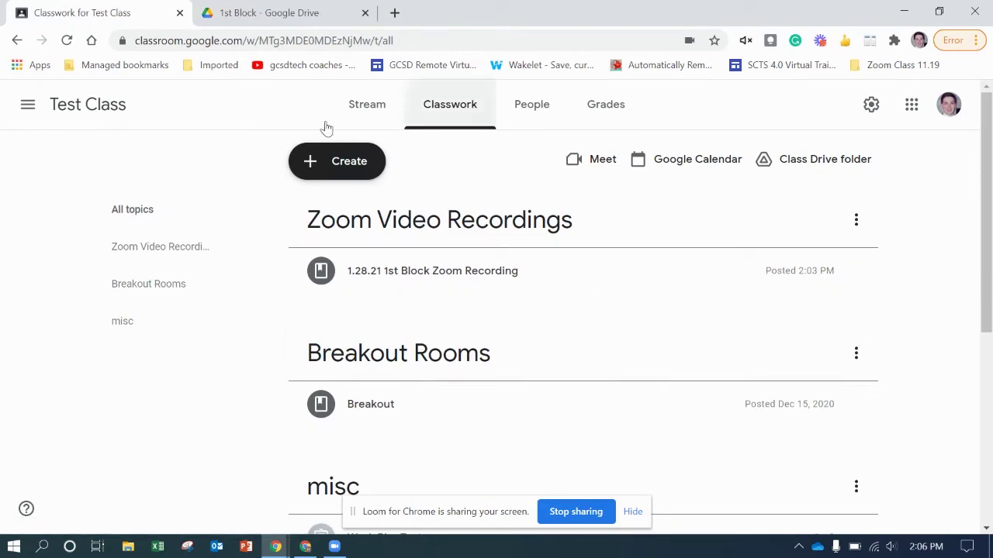
left_click(903, 11)
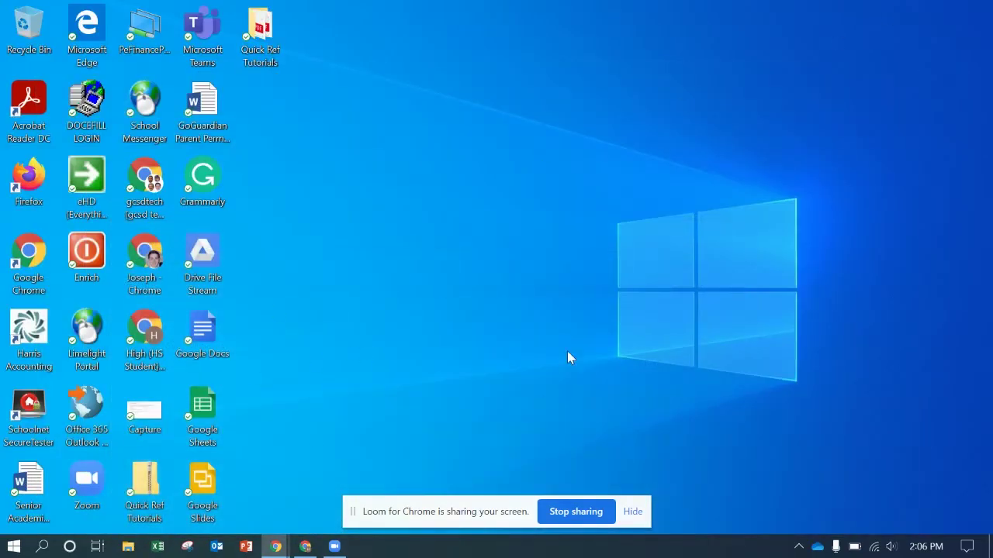
- Restore Zoom and show the Recording page of its Settings
left_click(334, 546)
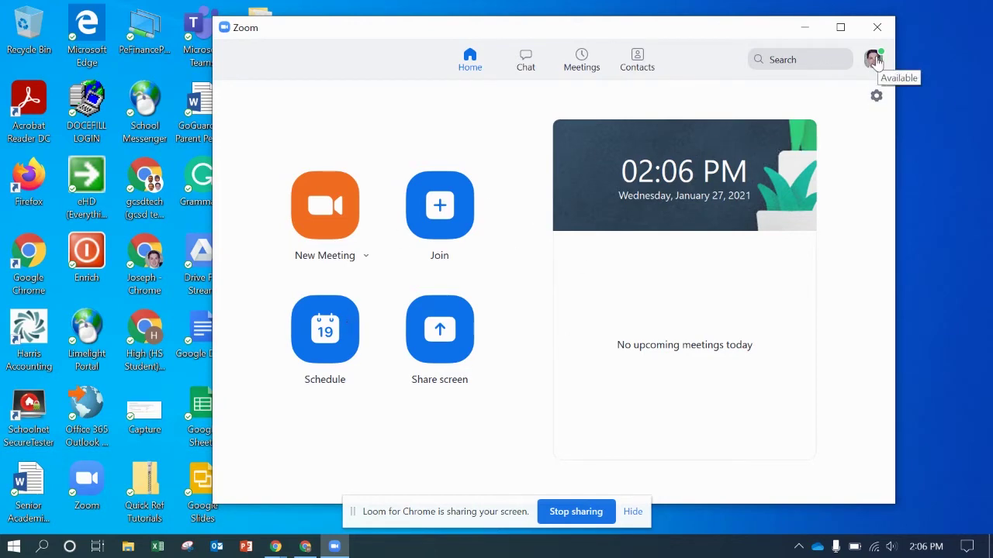
left_click(876, 99)
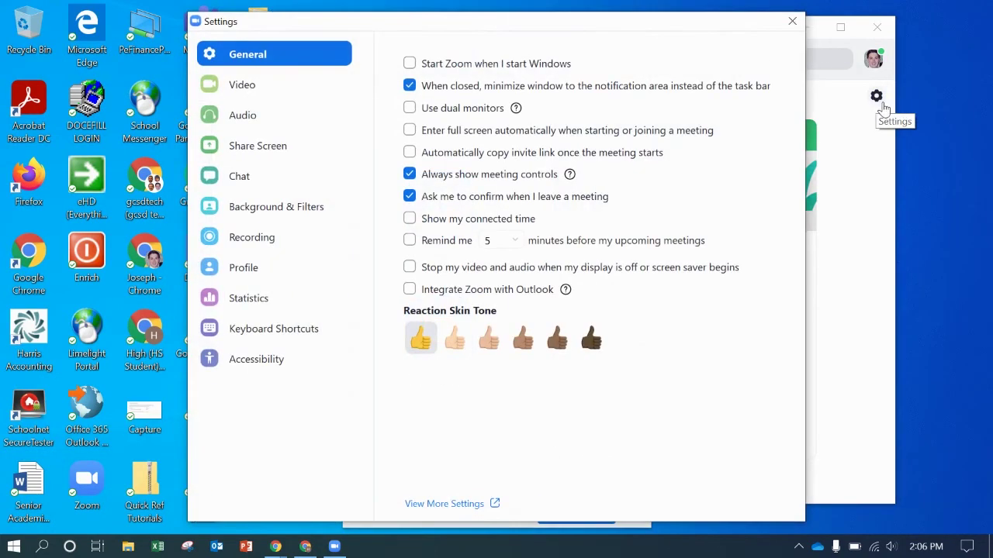
left_click(284, 242)
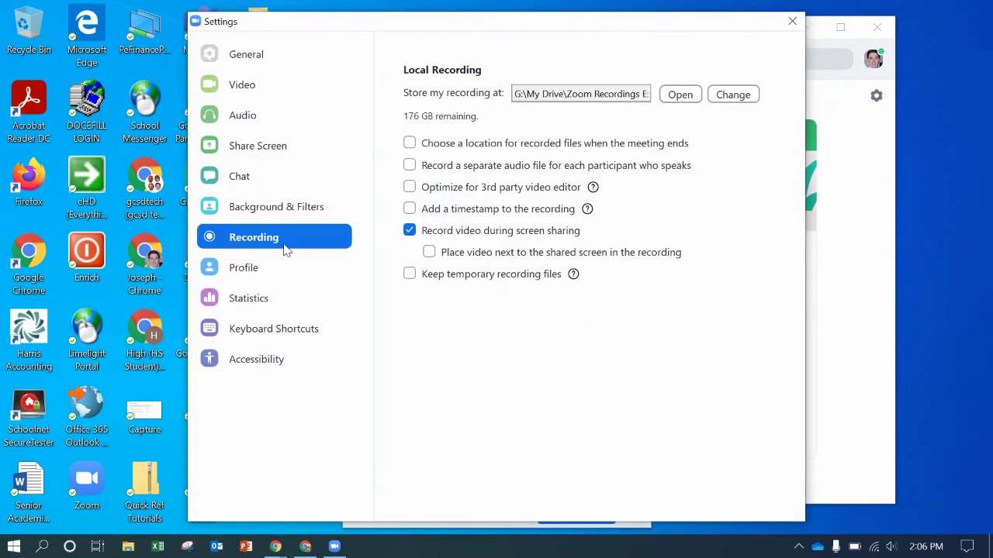
- Set the local recording folder to My Drive > Zoom Recordings Example on G:
left_click(745, 99)
scroll(484, 295, "up", 1)
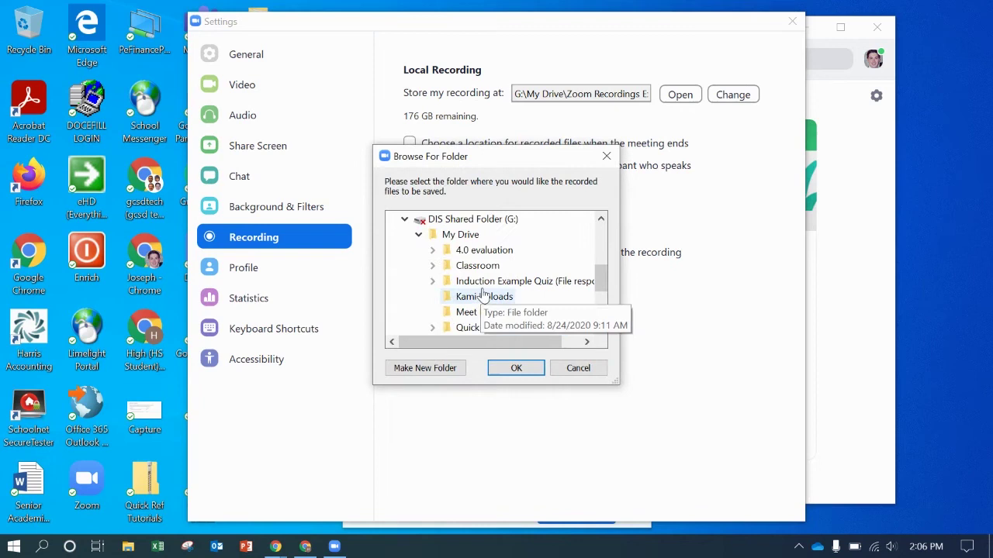
scroll(483, 295, "up", 1)
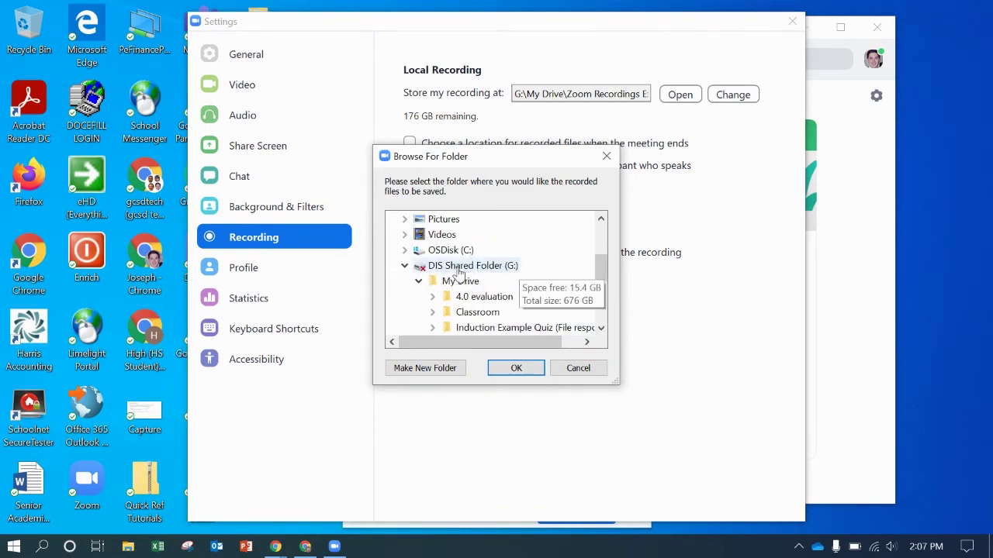
scroll(511, 264, "down", 1)
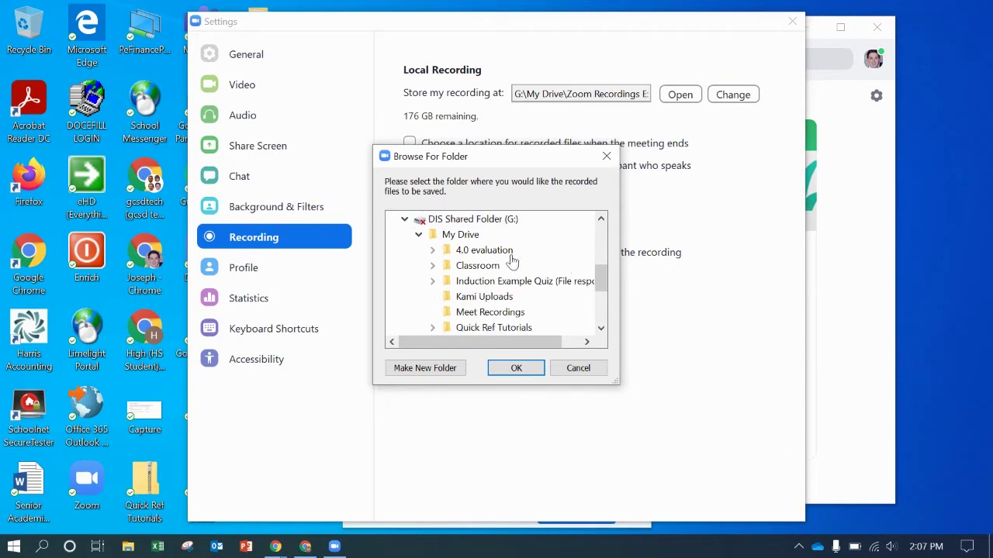
double_click(460, 235)
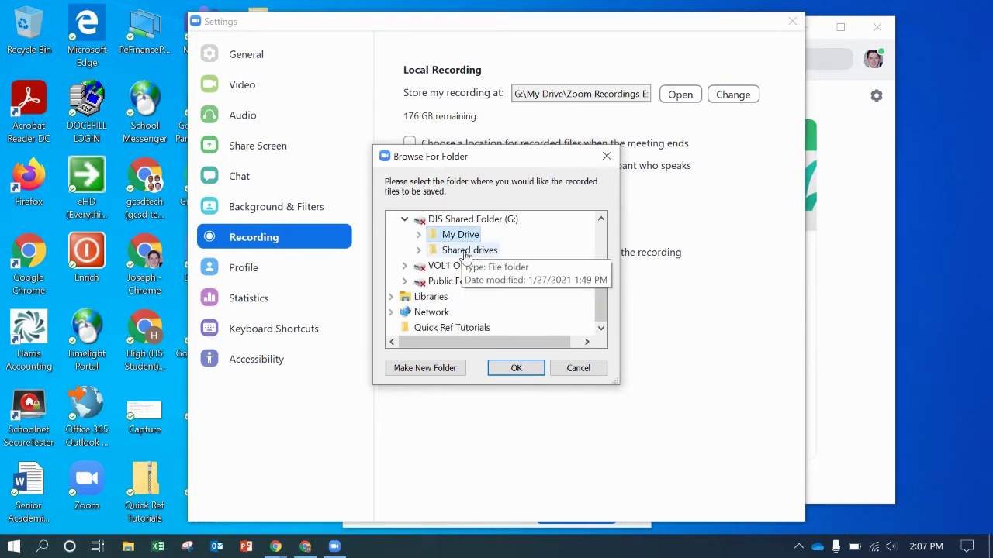
left_click(418, 235)
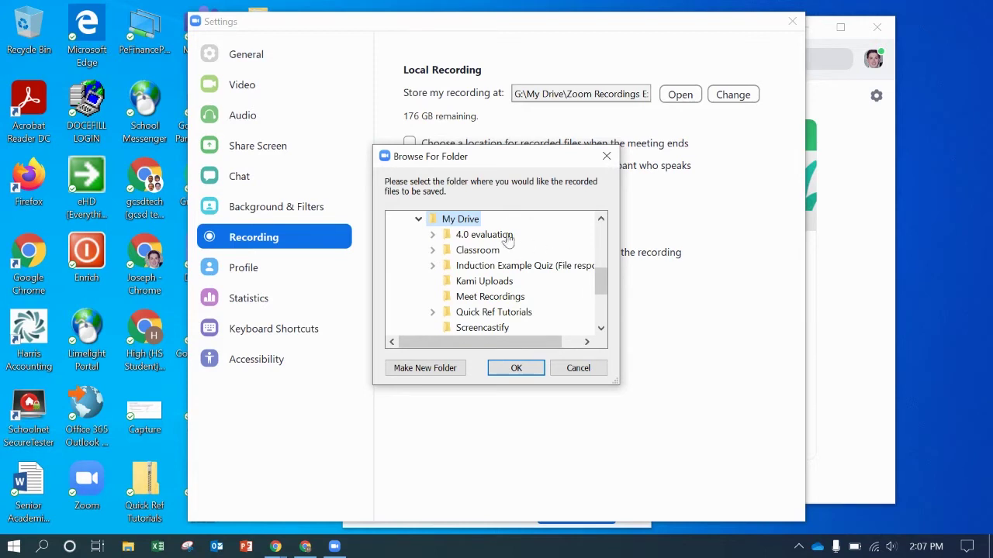
scroll(563, 270, "down", 1)
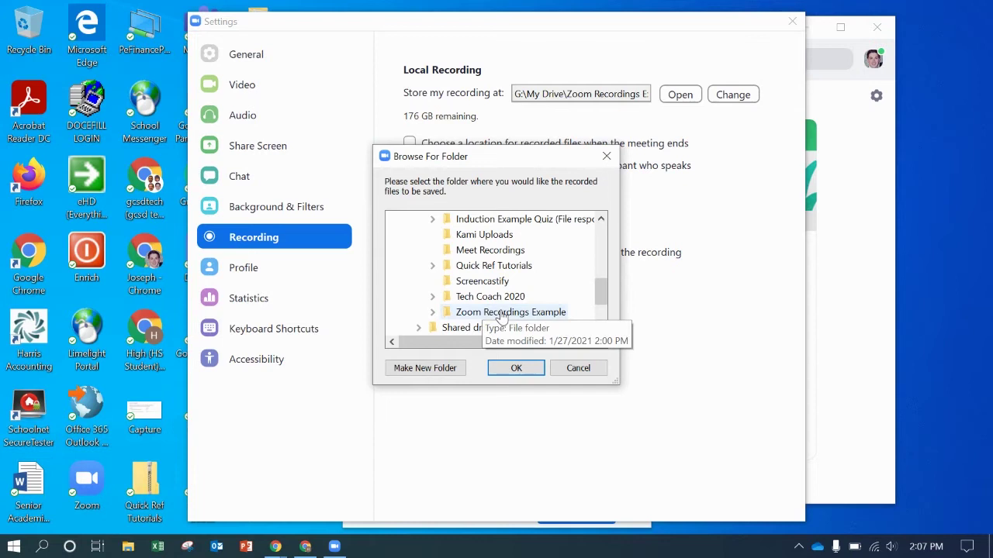
double_click(492, 312)
scroll(570, 285, "down", 1)
scroll(570, 286, "up", 1)
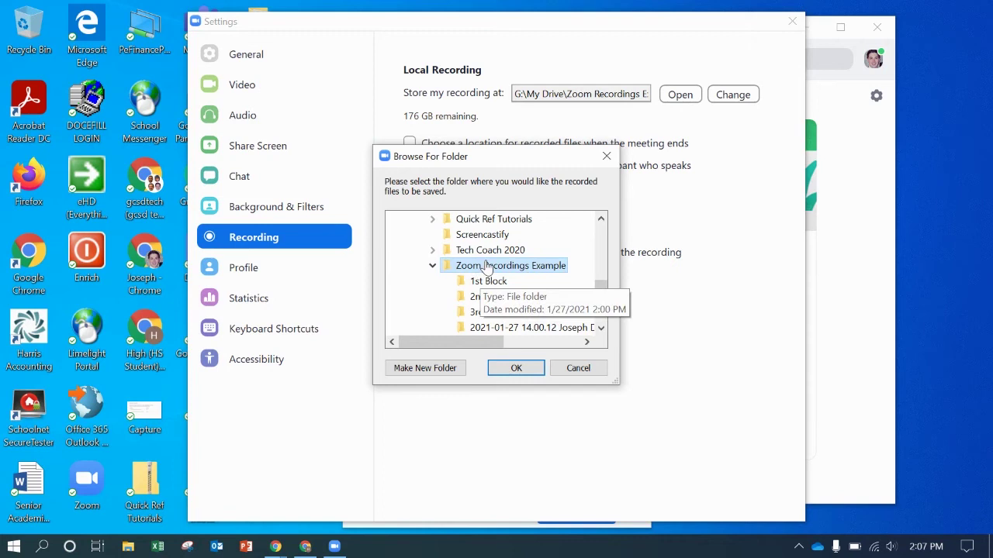
left_click(518, 368)
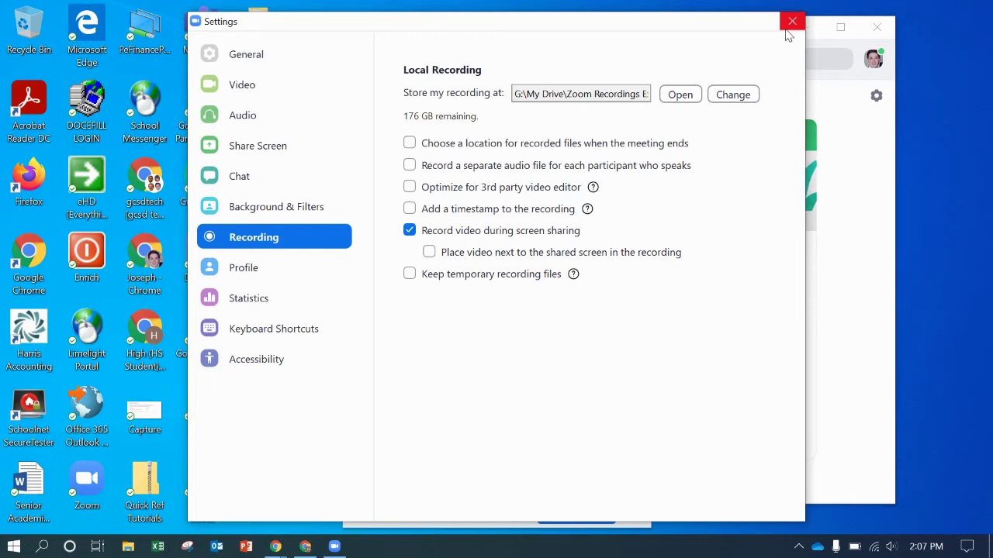
- Close Zoom's settings and start a new meeting
left_click(240, 62)
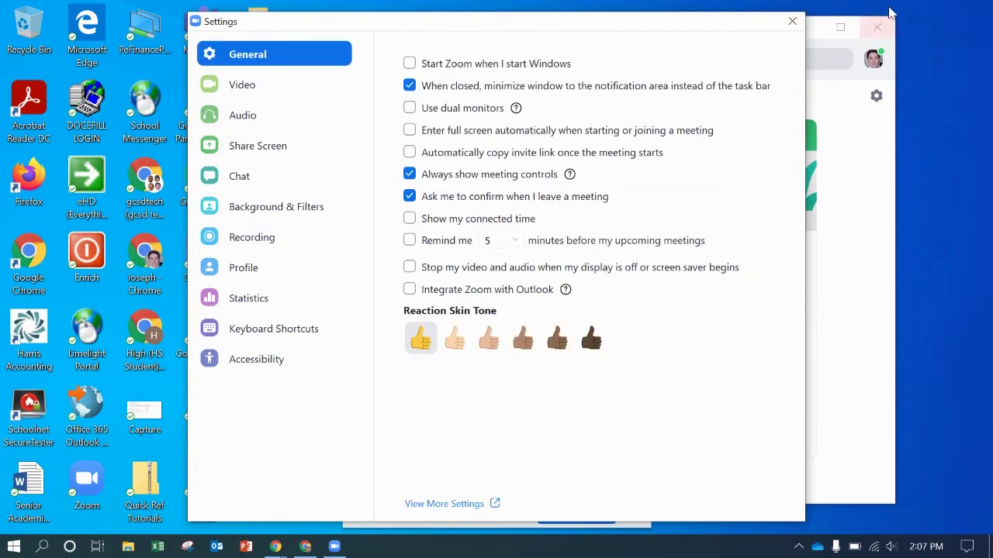
left_click(791, 21)
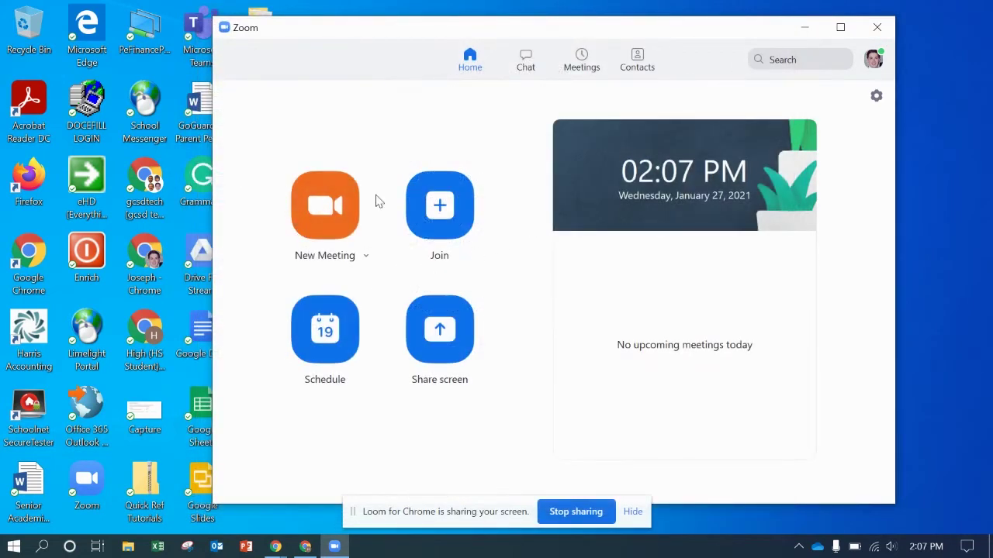
left_click(334, 203)
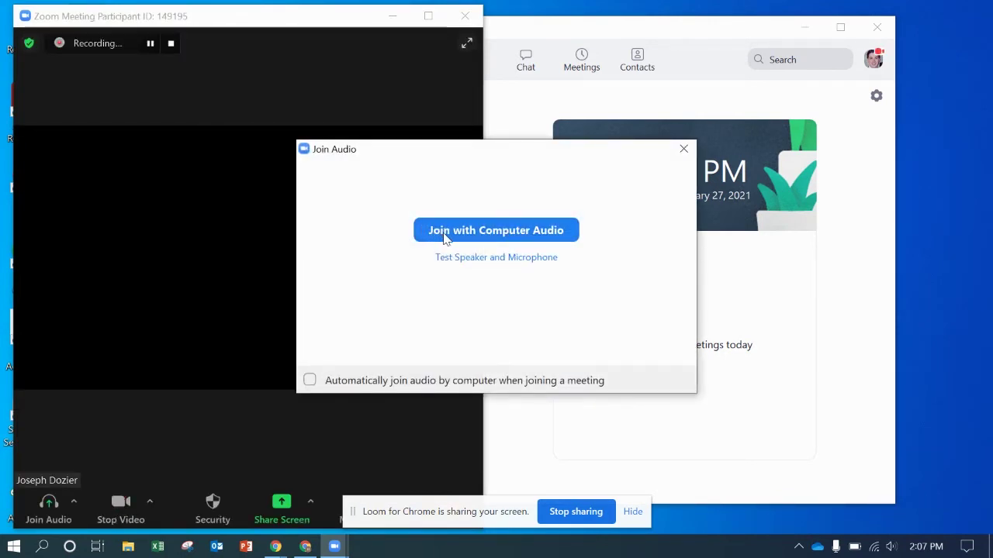
- Join the meeting with computer audio, then end the meeting for all participants
left_click(445, 237)
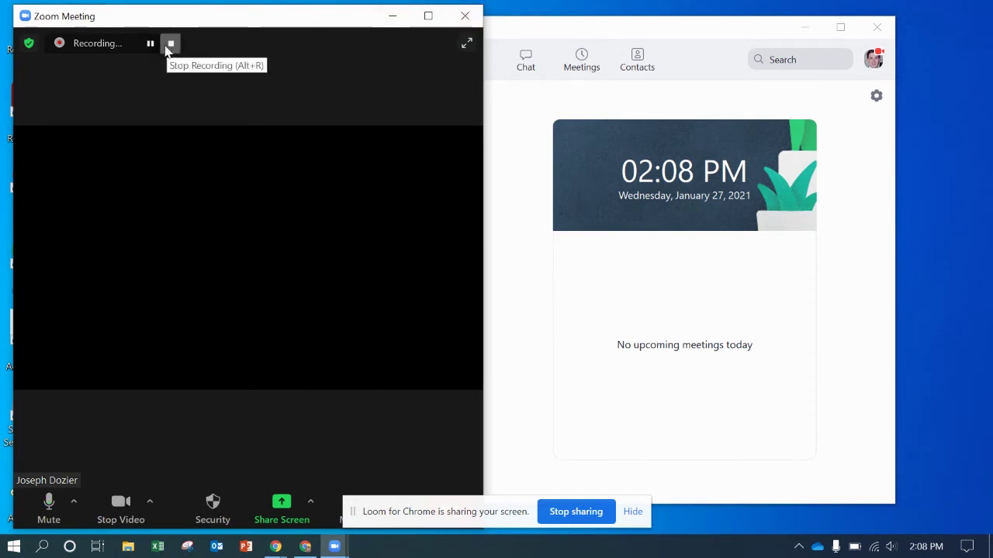
left_click(636, 514)
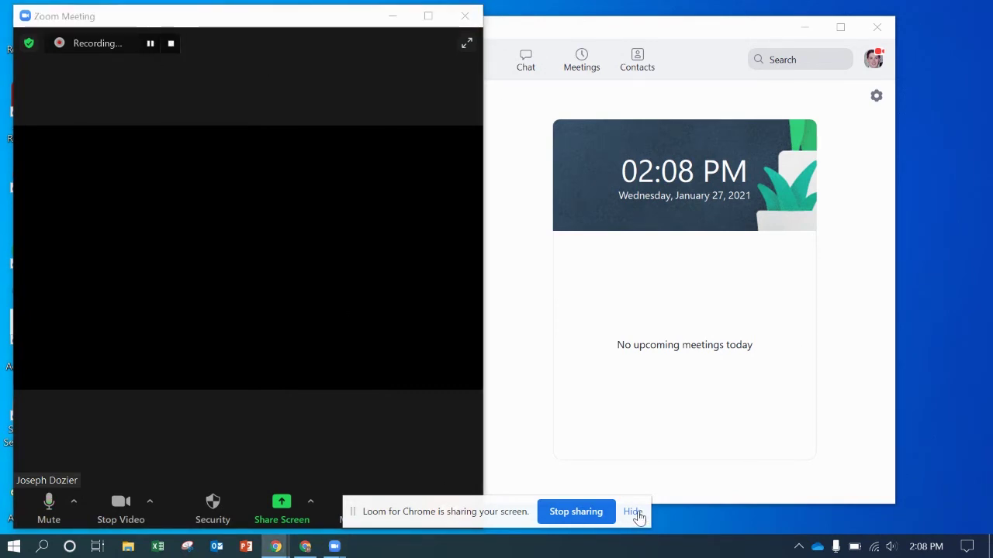
left_click(453, 507)
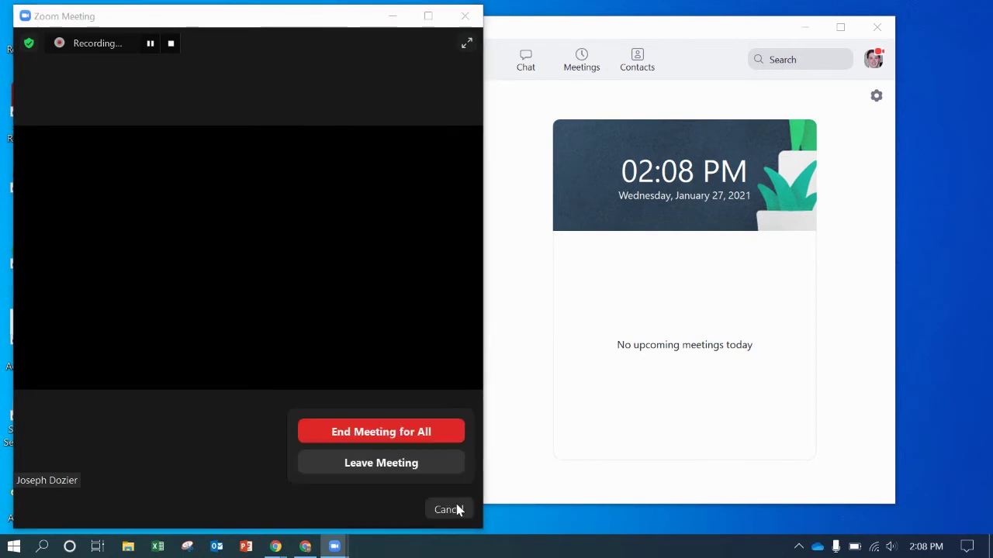
left_click(407, 431)
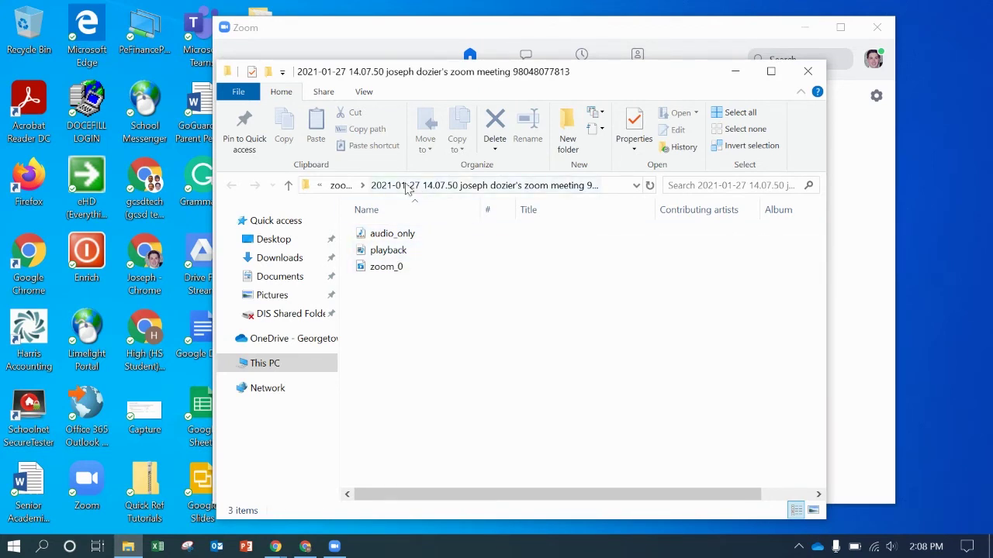
- Confirm the dated meeting folder sits in zoom recordings example, then minimize File Explorer and Zoom
left_click(341, 186)
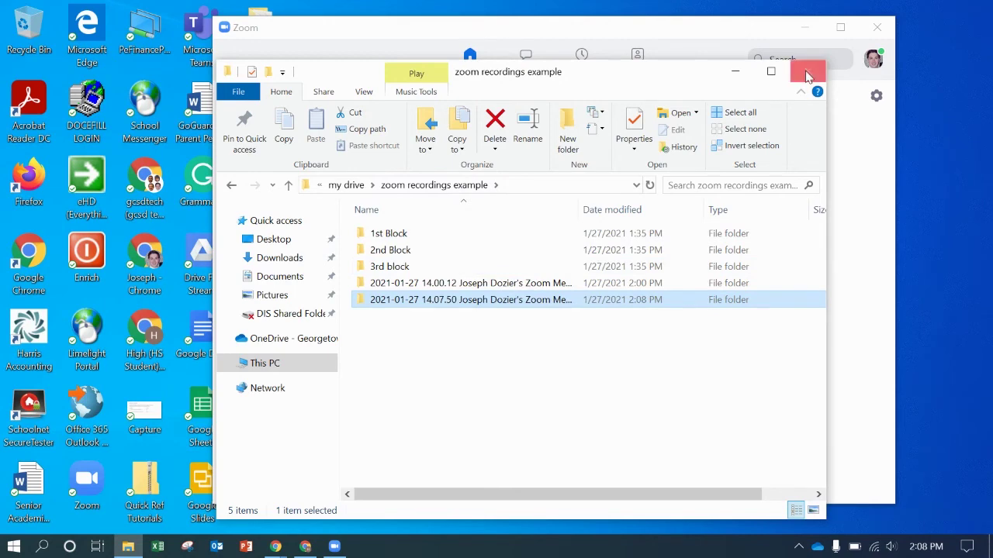
left_click(736, 71)
left_click(805, 30)
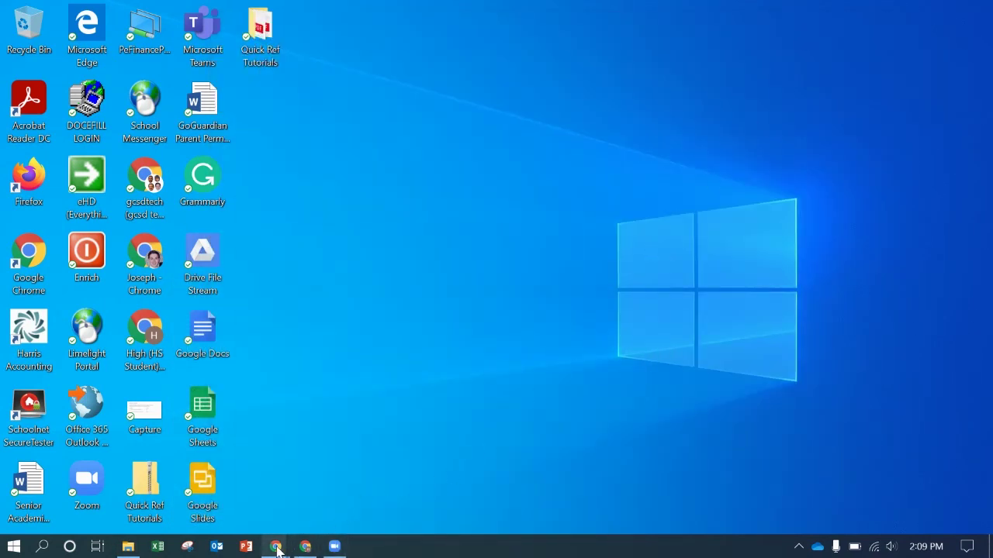
- In Drive, open the newest dated meeting folder inside Zoom Recordings Example
mouse_move(275, 547)
left_click(233, 482)
left_click(339, 9)
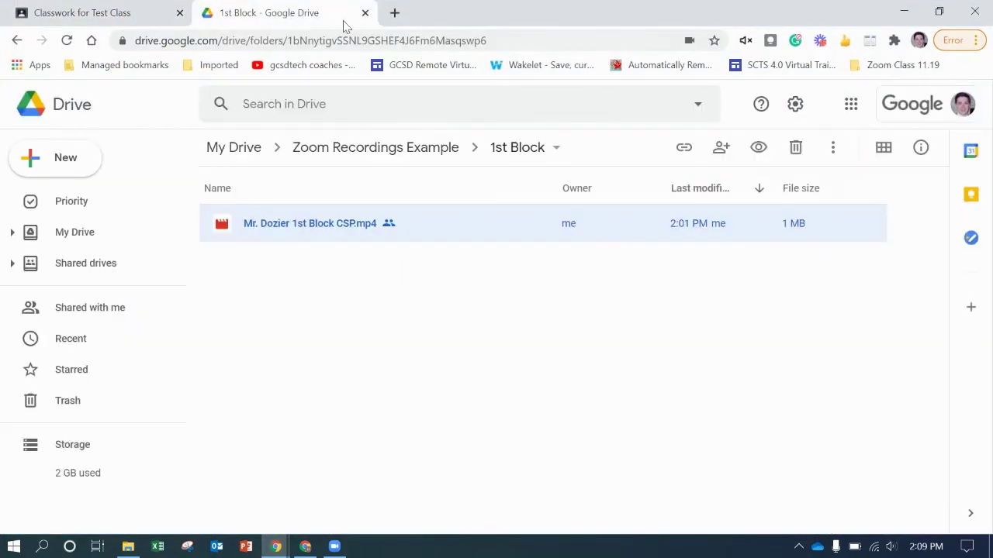
left_click(392, 145)
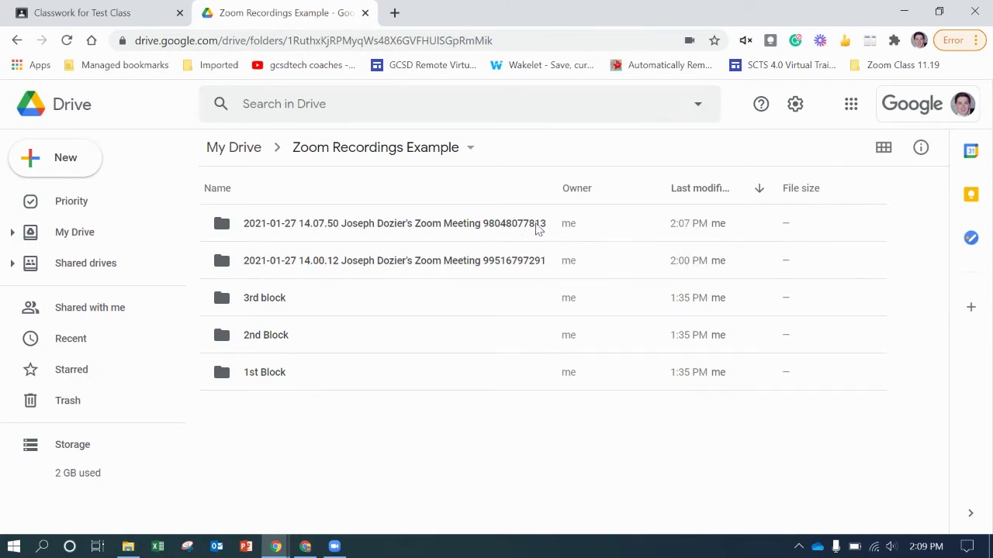
double_click(435, 233)
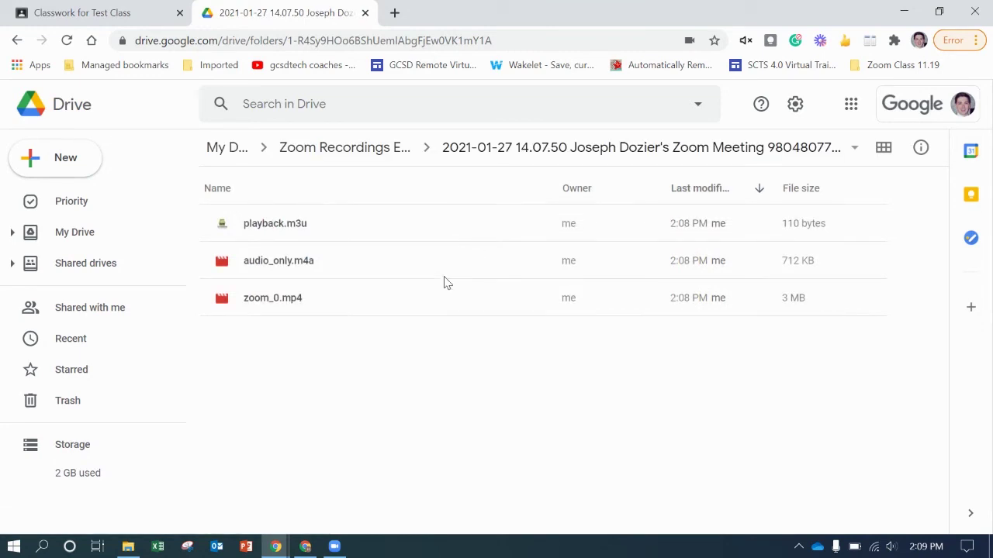
- Move zoom_0.mp4 into the Zoom Recordings Example 2nd Block folder, then open 2nd Block
left_click(305, 301)
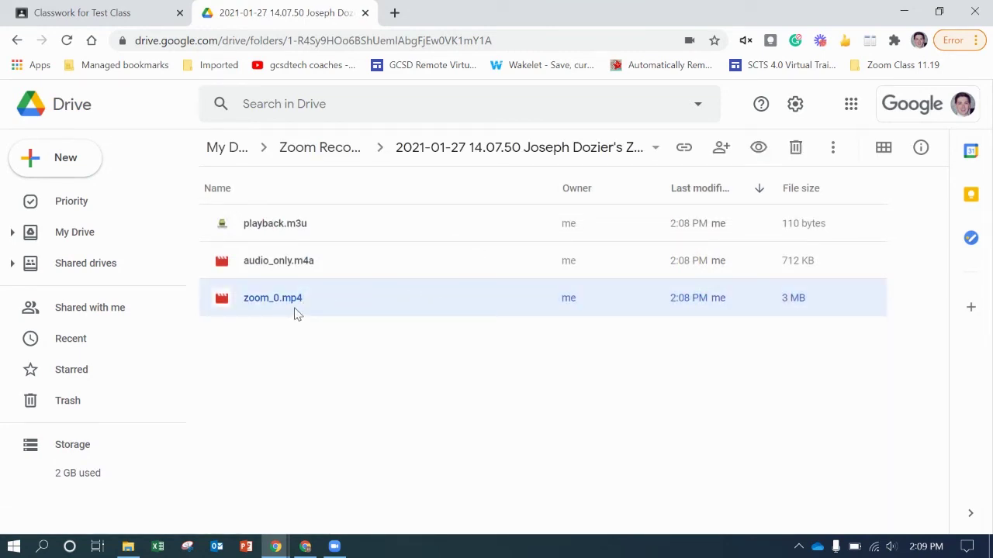
right_click(423, 304)
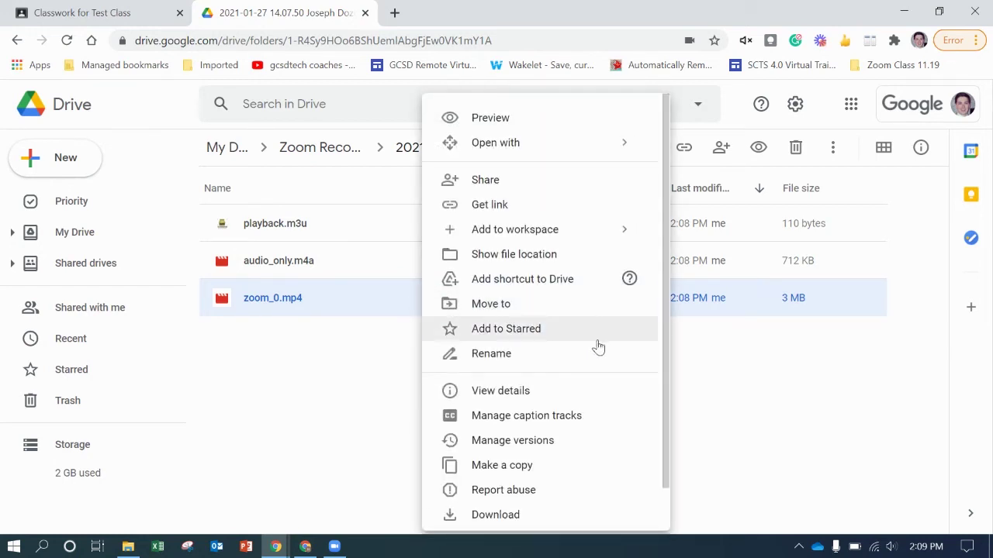
left_click(598, 303)
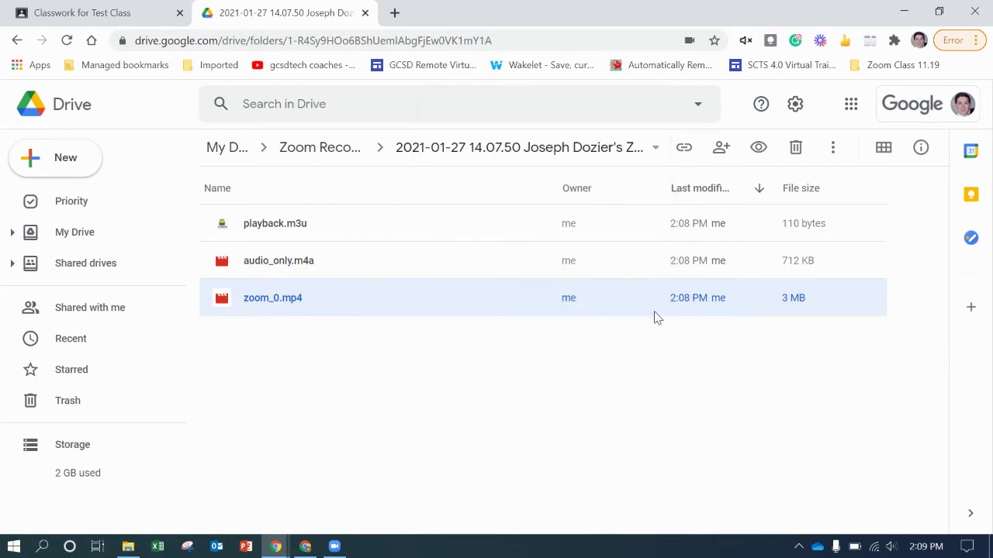
scroll(690, 349, "down", 1)
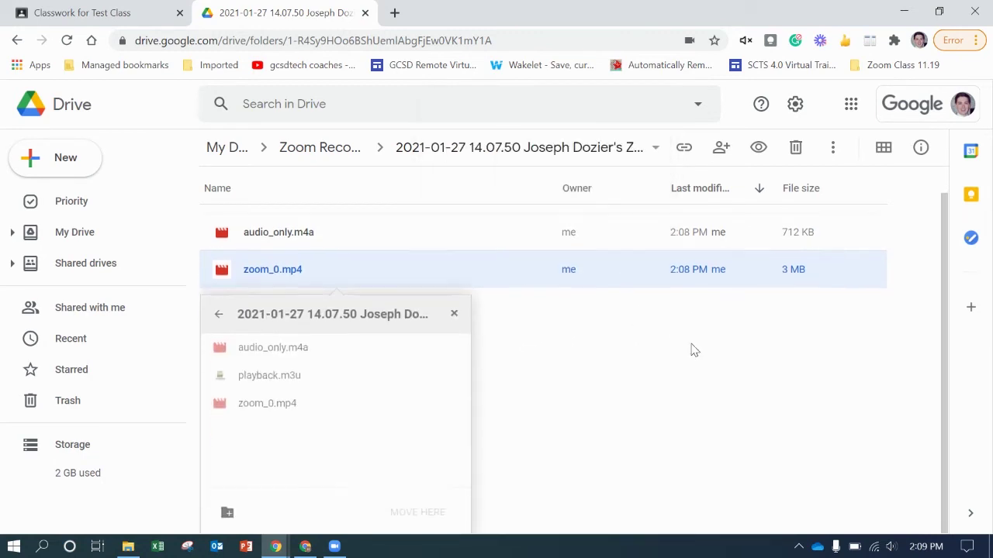
left_click(218, 312)
left_click(329, 374)
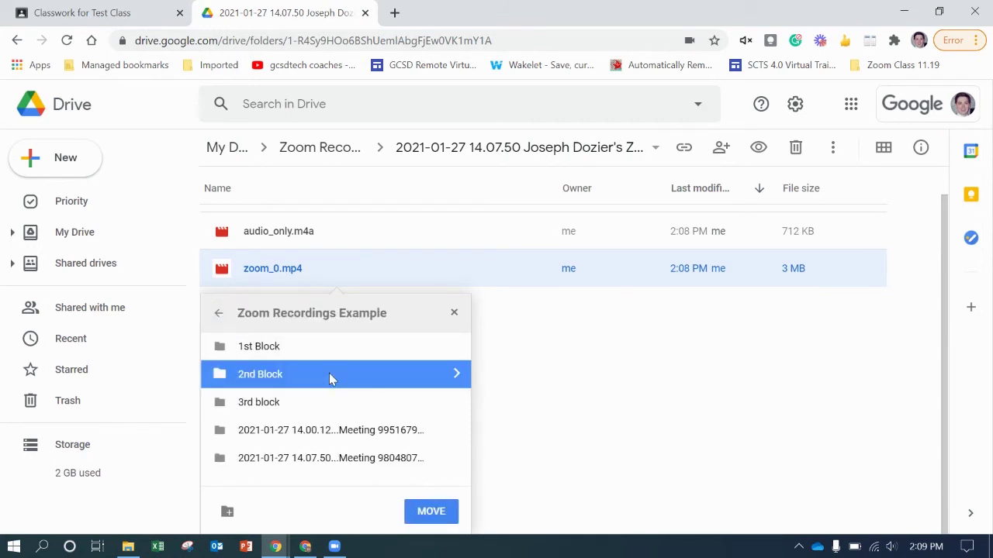
left_click(431, 512)
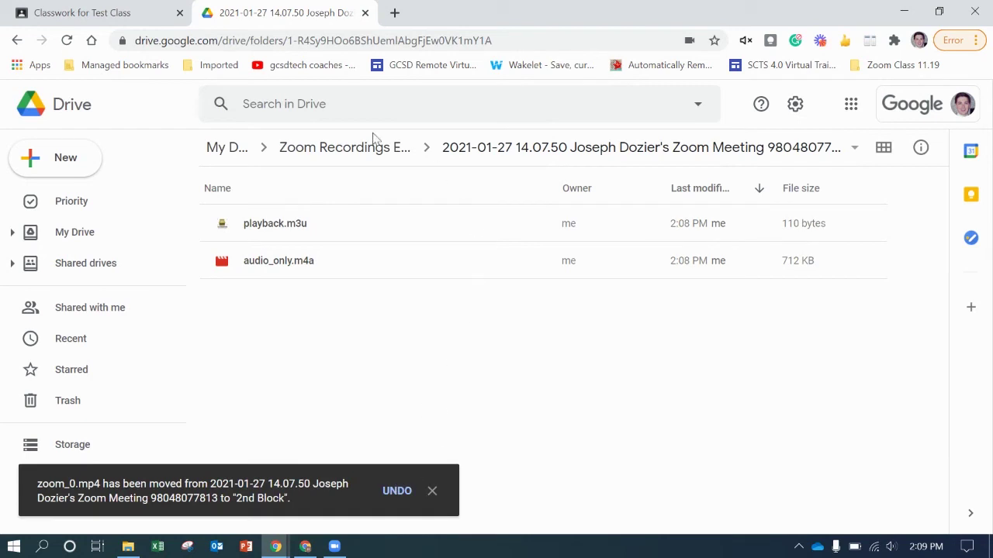
left_click(345, 147)
double_click(331, 329)
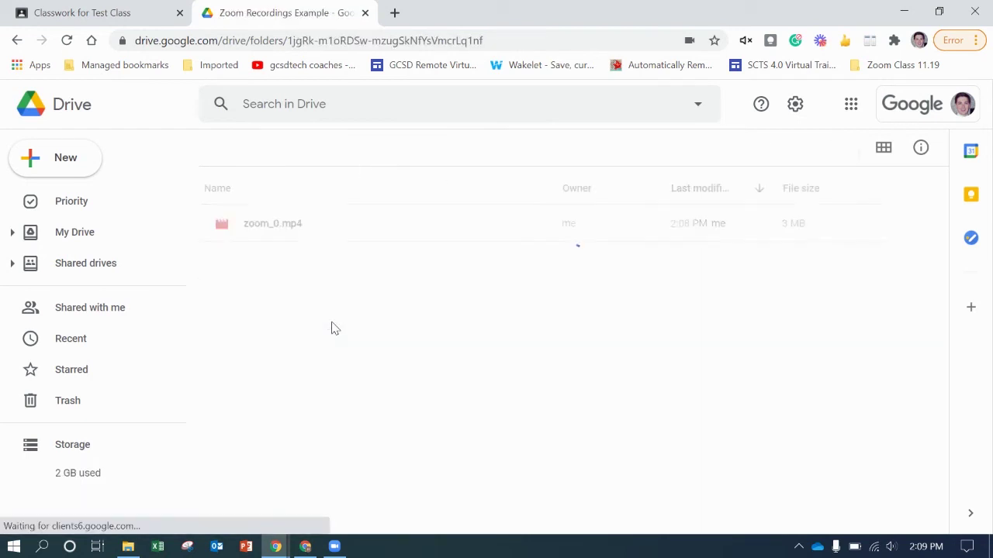
- Rename zoom_0.mp4 to the teacher's surname followed by '1.28.21 2nd CSP'
left_click(278, 226)
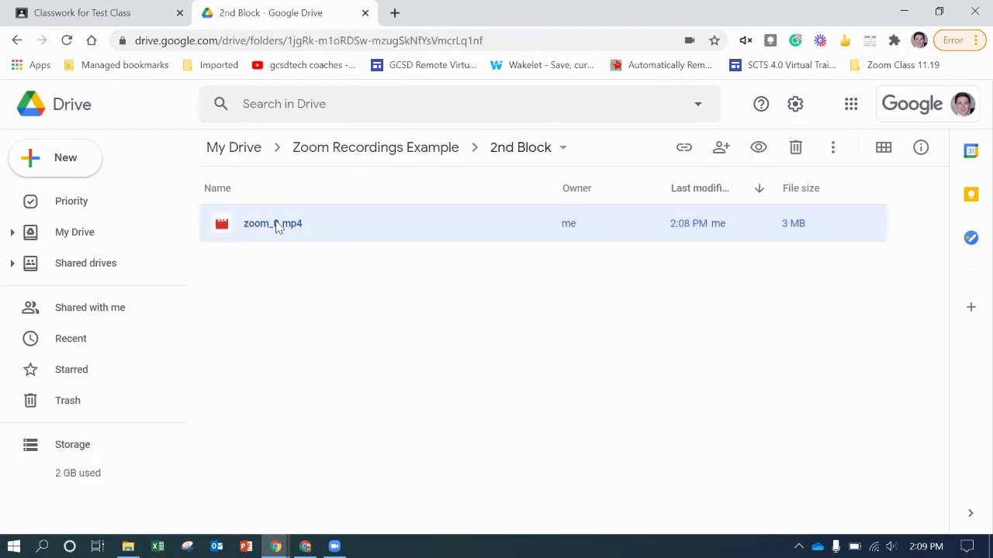
right_click(278, 230)
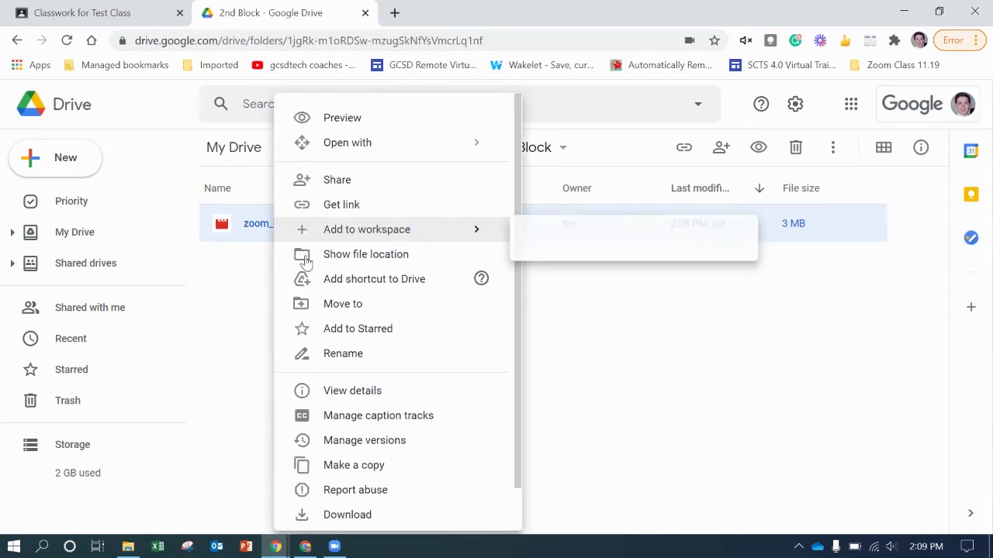
left_click(343, 353)
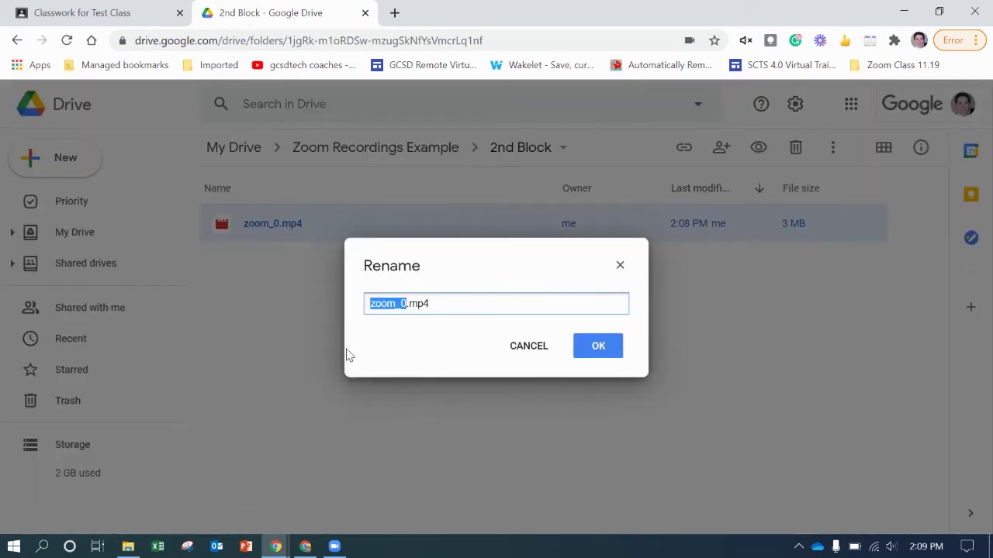
type("Dozier 1.28")
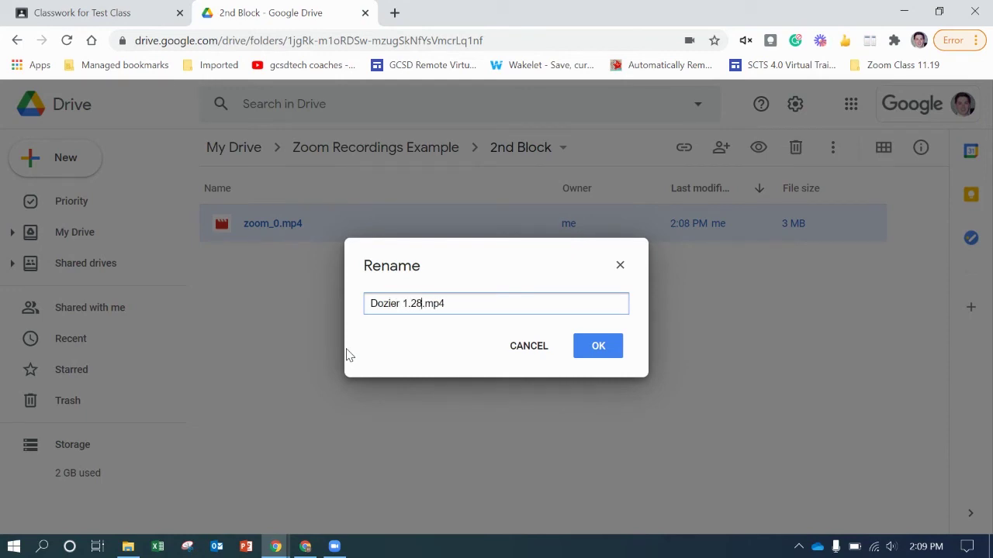
type(".21 2nd CSP.")
left_click(601, 346)
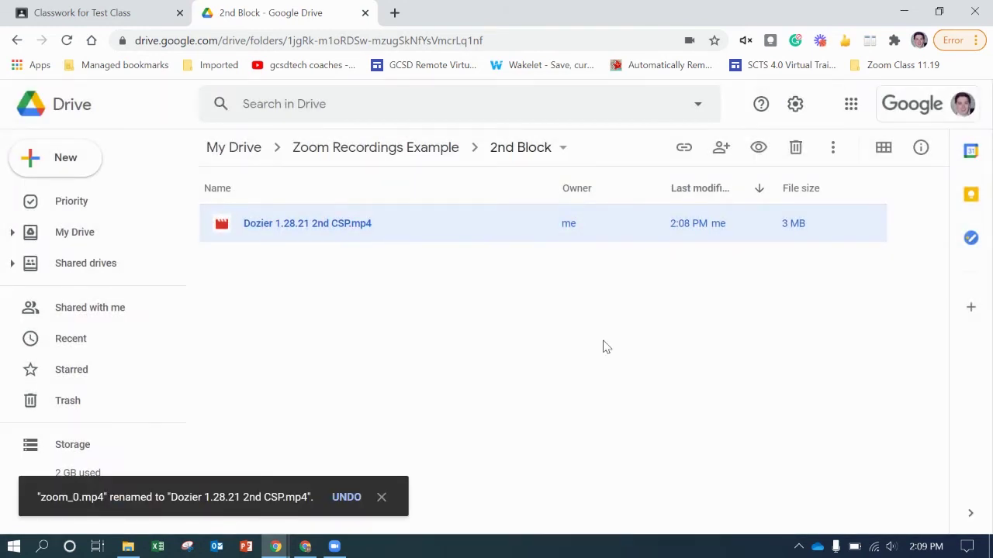
- Make the recording's link viewable by anyone in the school district and copy it
right_click(477, 226)
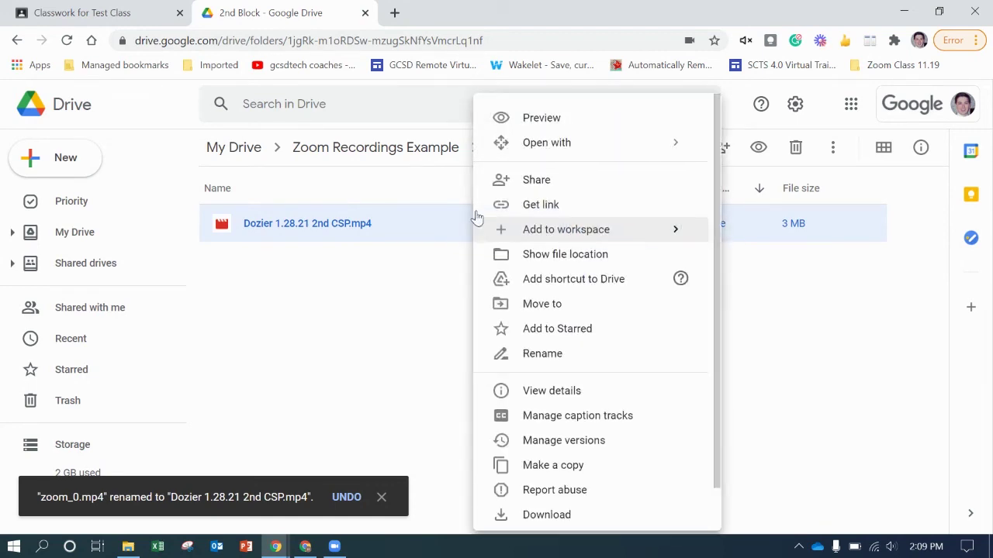
left_click(540, 207)
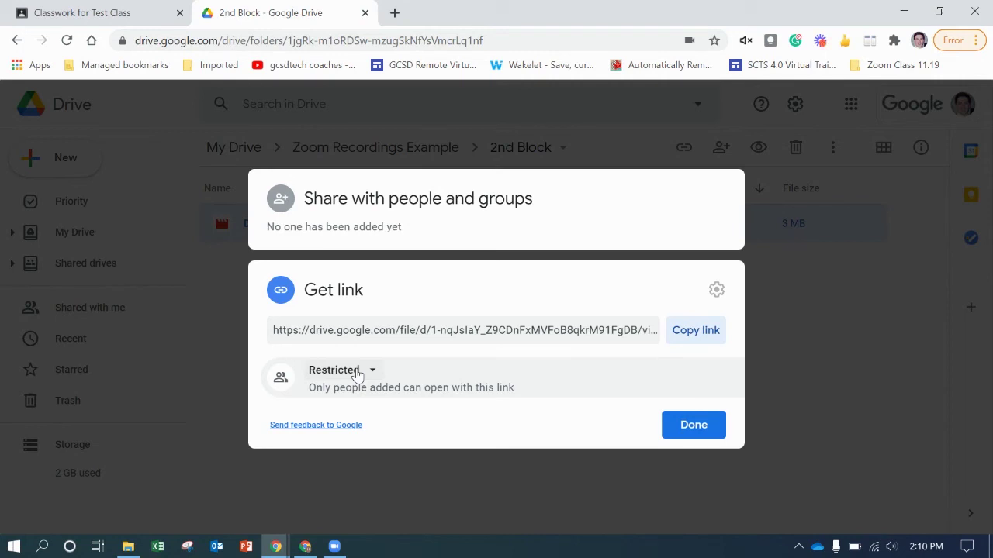
left_click(357, 373)
left_click(416, 288)
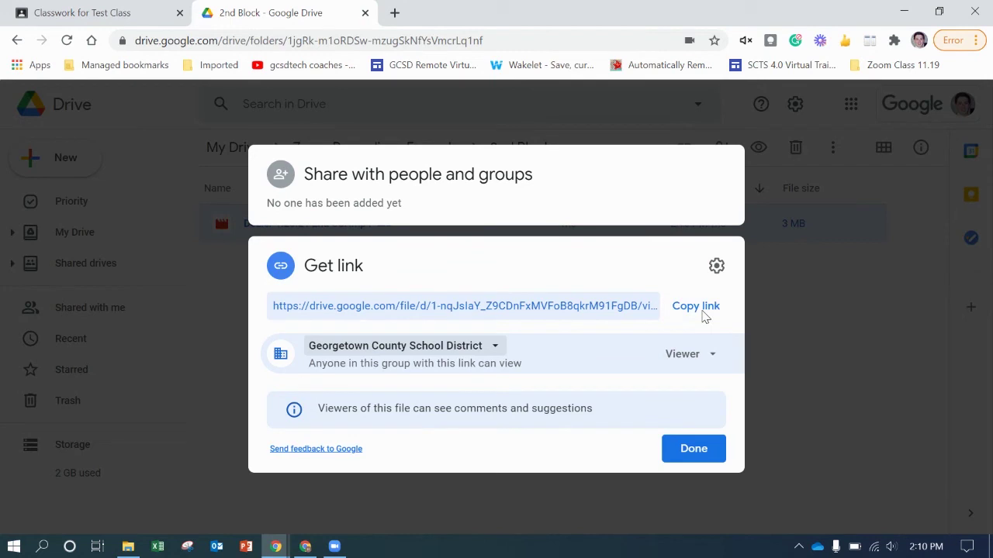
left_click(703, 310)
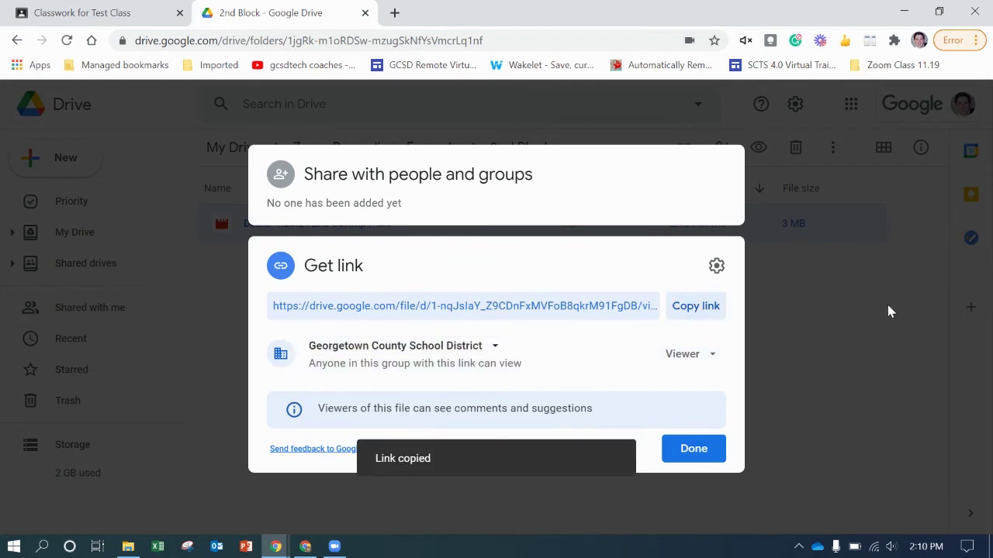
left_click(85, 11)
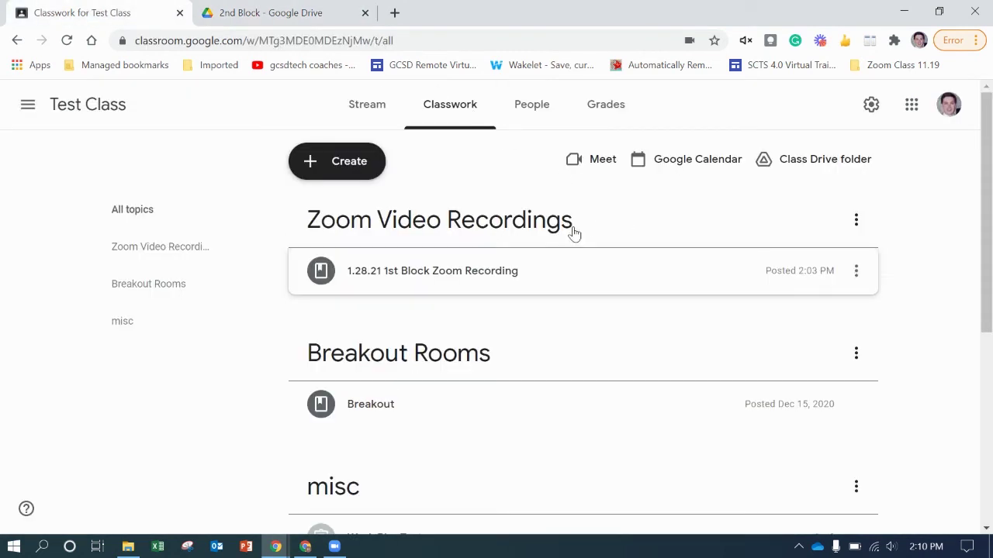
- Start a new Classroom Material and attach the copied Drive link to it
left_click(356, 172)
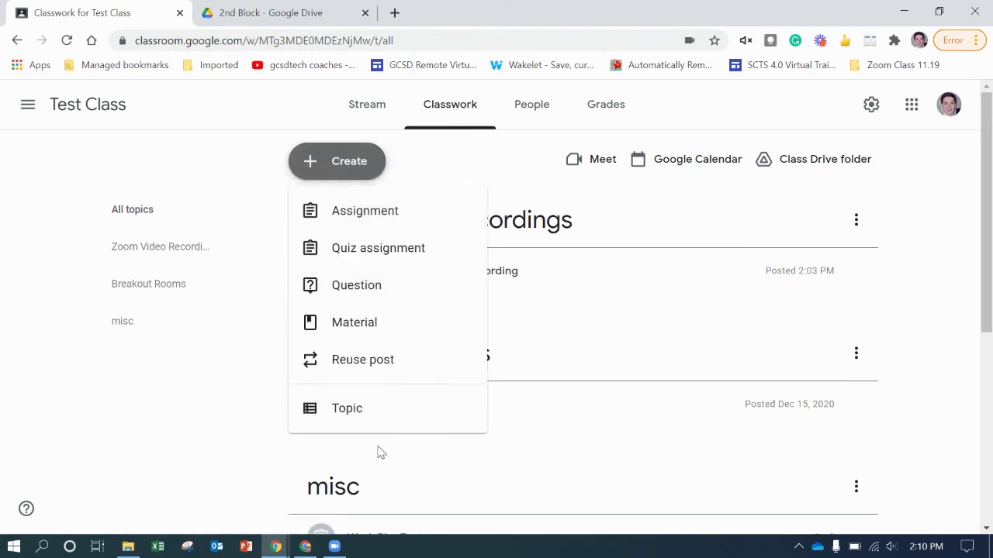
left_click(897, 215)
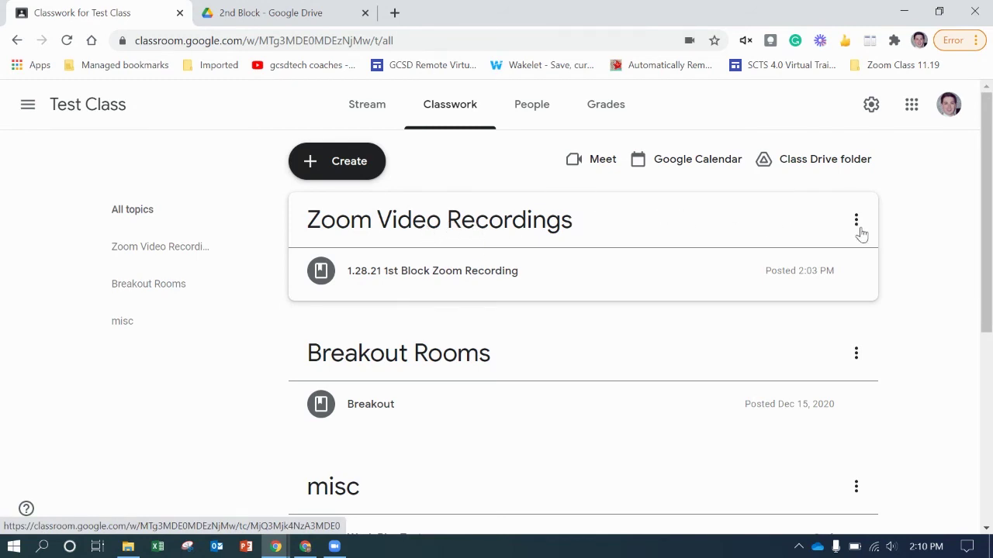
left_click(344, 161)
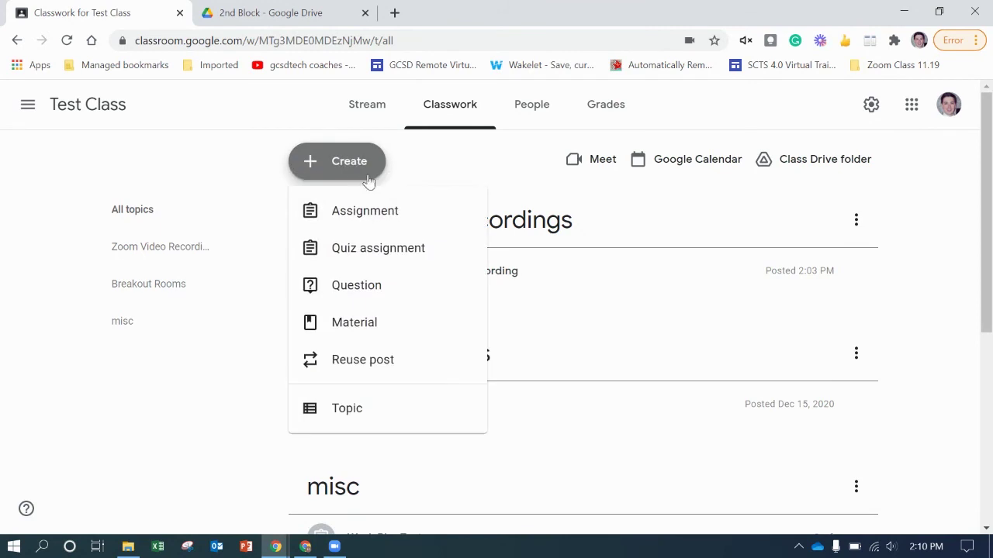
left_click(406, 332)
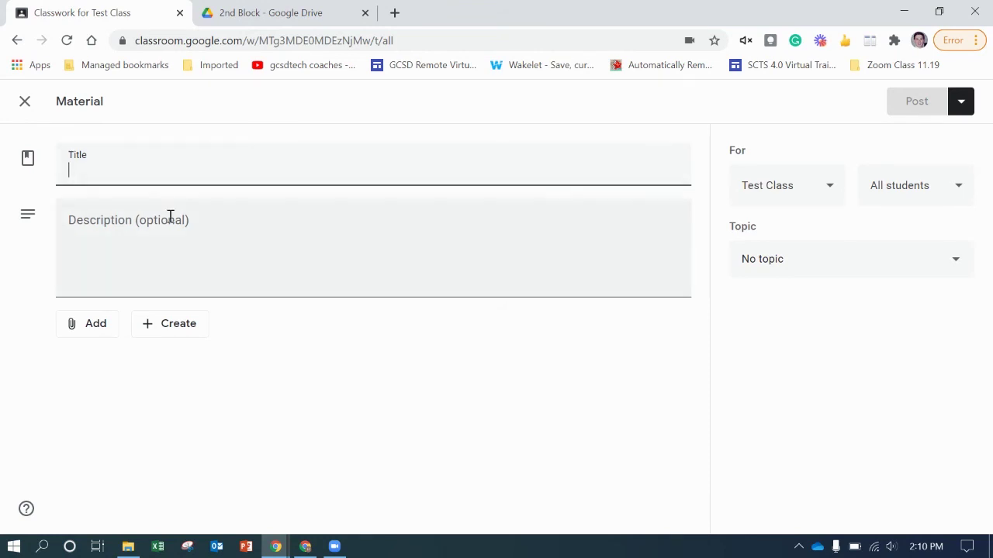
left_click(96, 323)
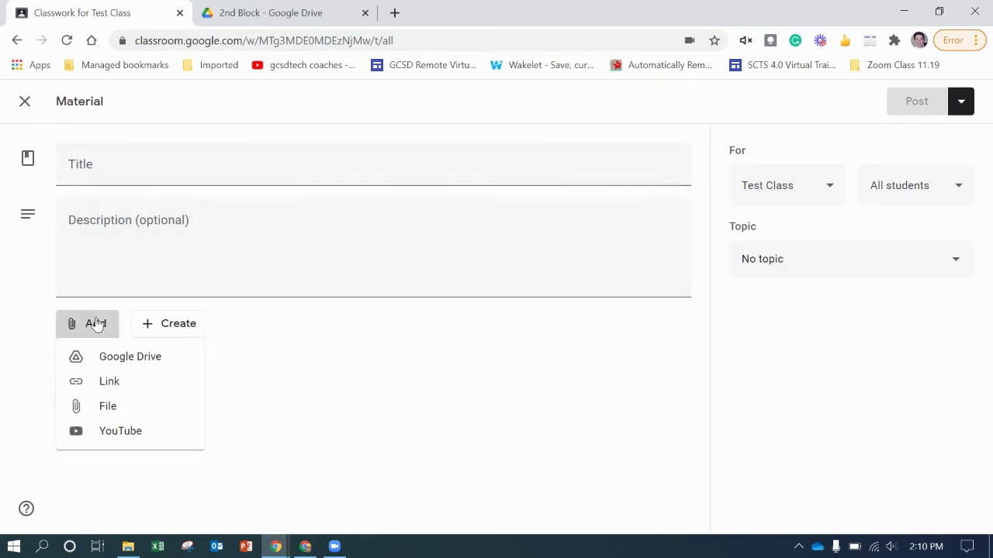
left_click(151, 390)
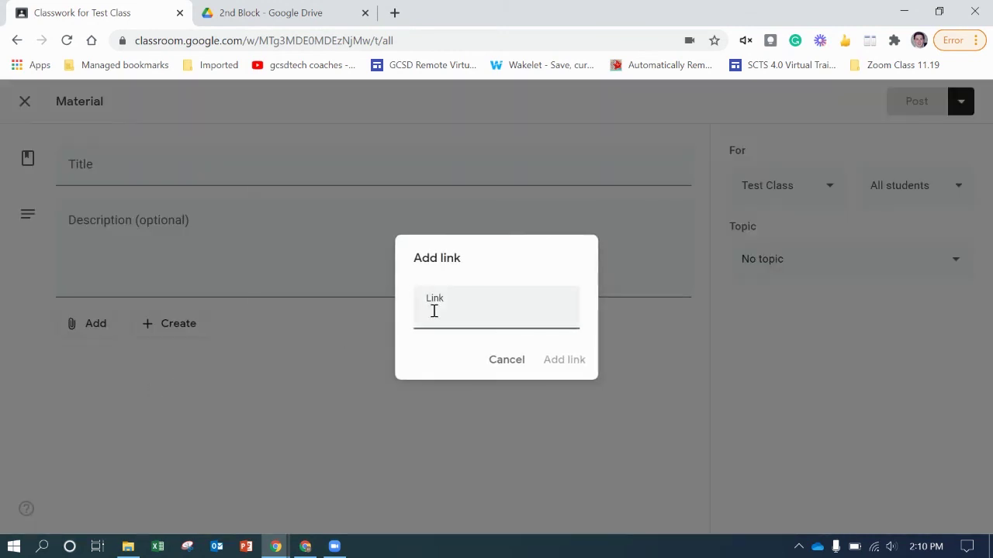
right_click(436, 313)
left_click(491, 167)
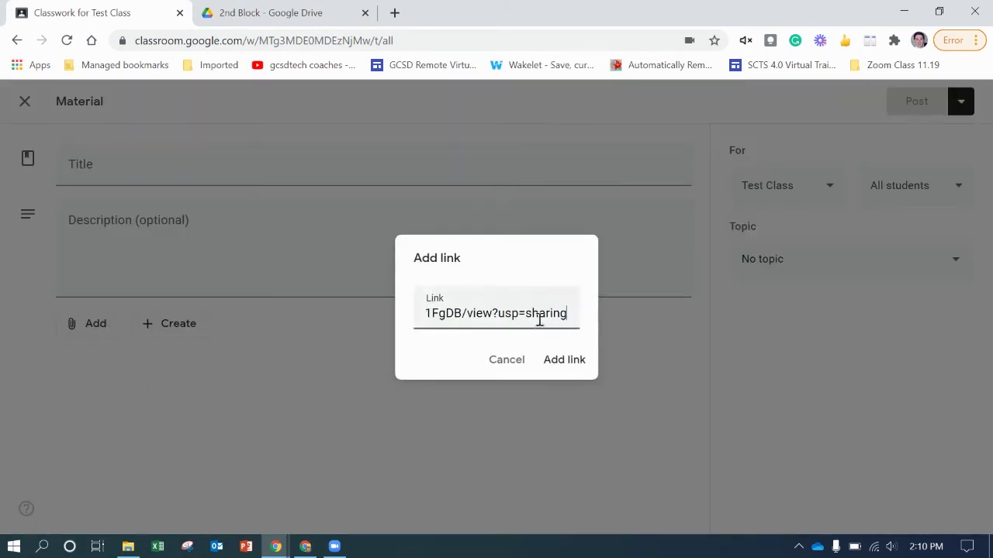
left_click(552, 362)
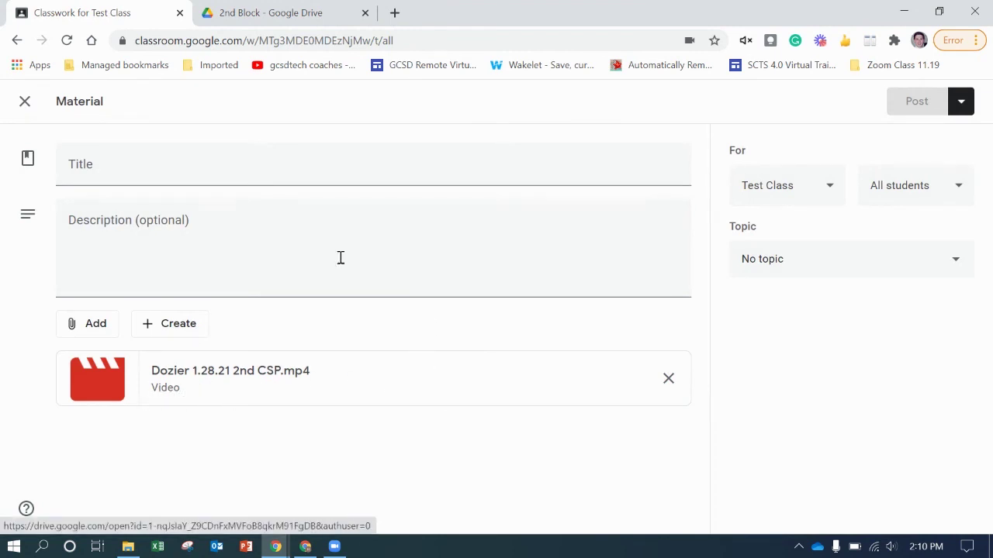
- Title the material '2nd CSP', file it under Zoom Video Recordings, and post it
left_click(214, 169)
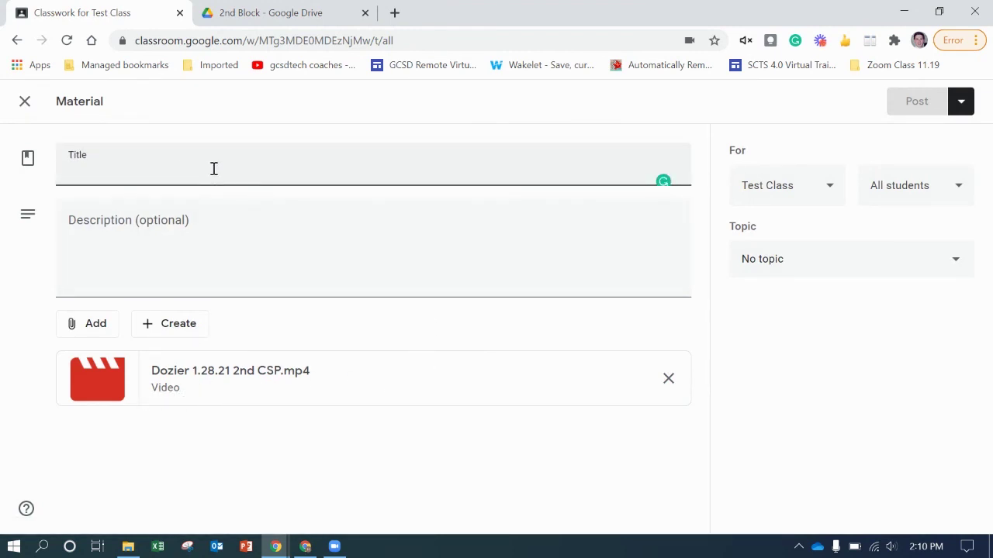
type("2nd ")
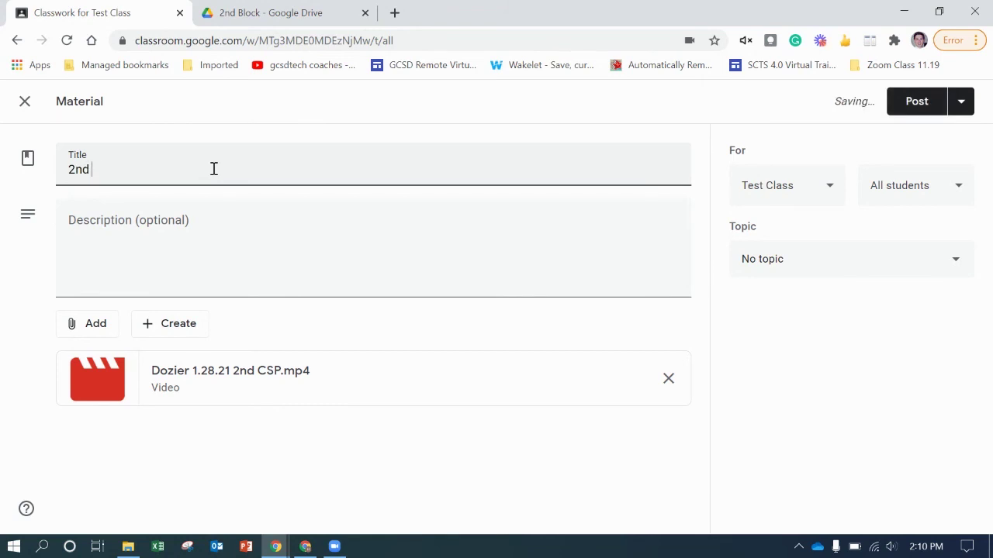
type("CSP")
left_click(885, 256)
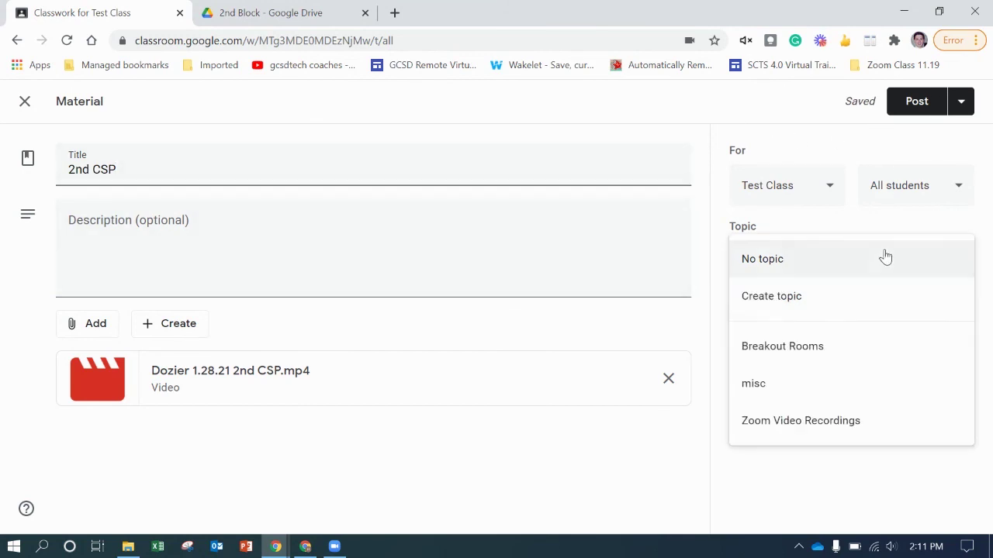
left_click(893, 420)
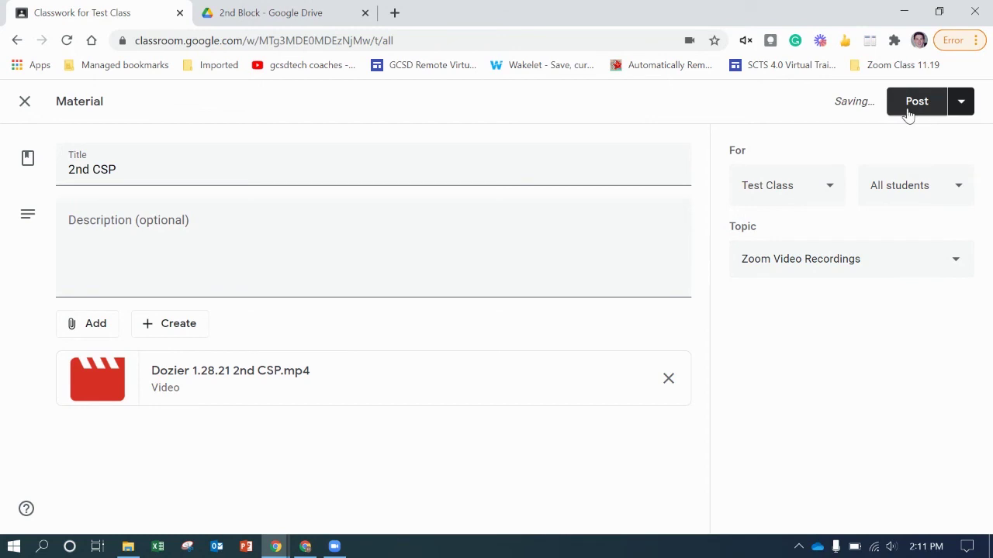
left_click(908, 114)
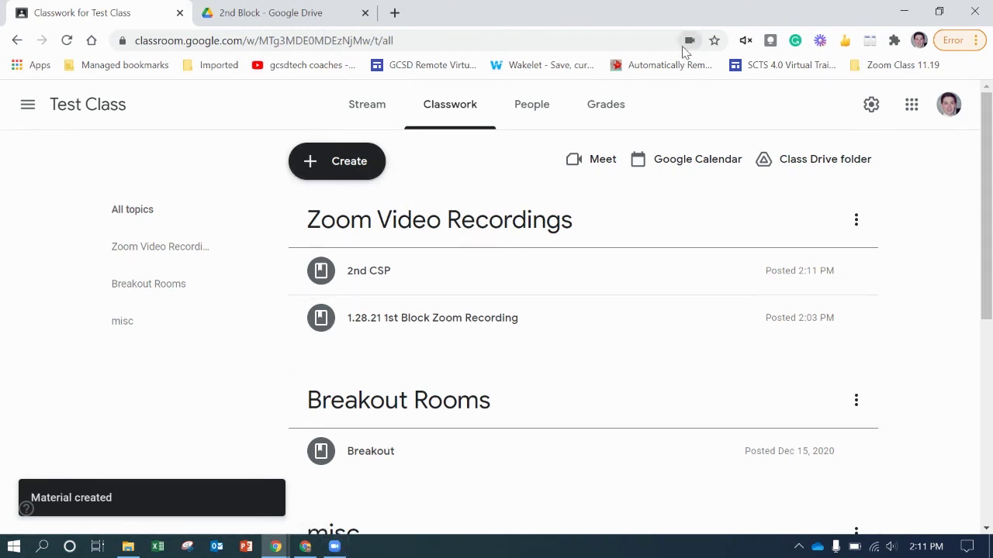
left_click(907, 8)
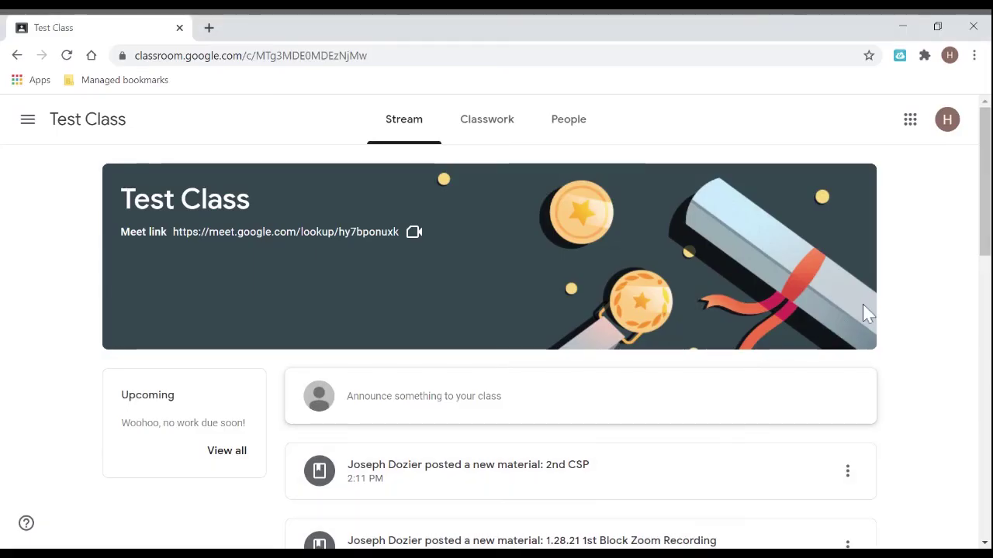
- On the student account's Classwork page, expand the 2nd CSP material to reveal its attached recording
scroll(883, 307, "down", 1)
scroll(883, 307, "up", 1)
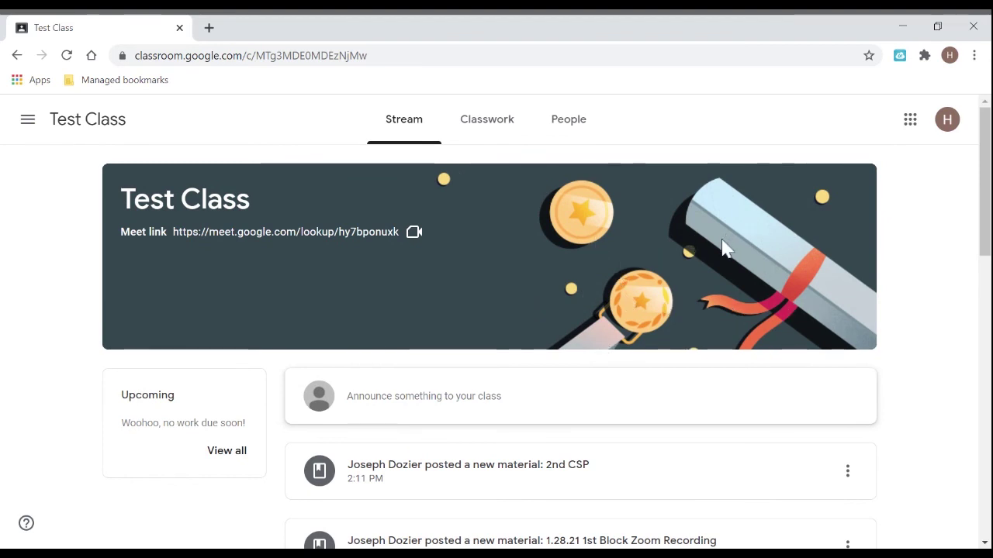
left_click(483, 131)
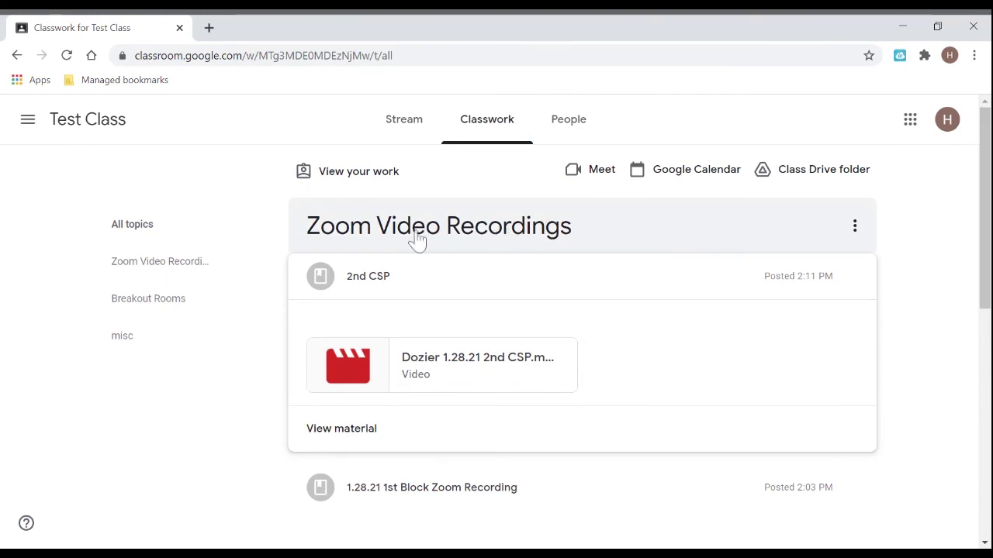
left_click(715, 294)
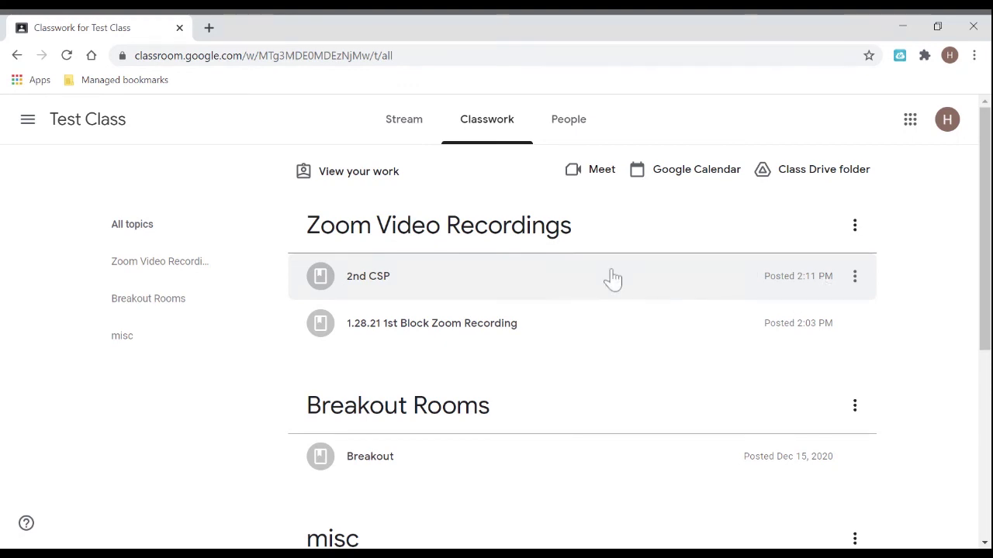
left_click(673, 276)
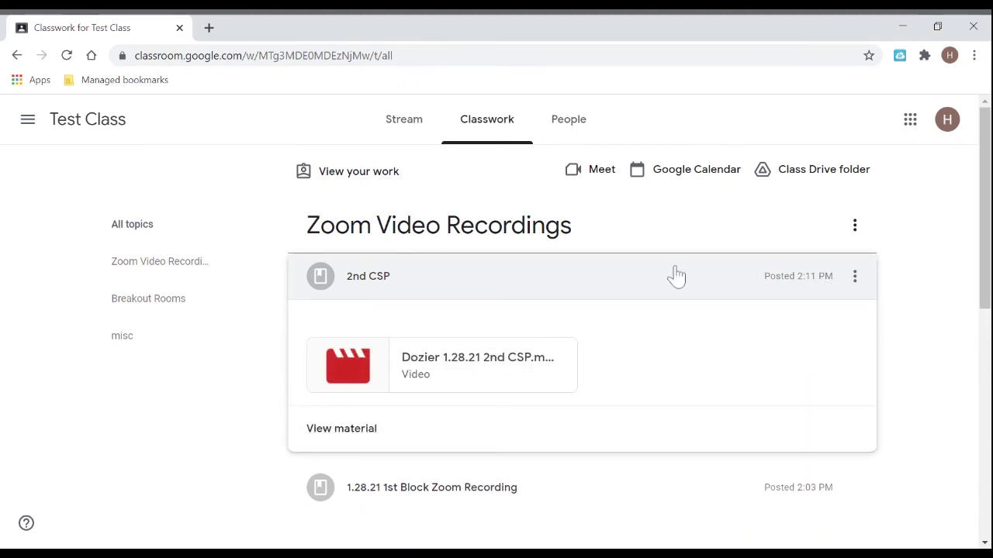